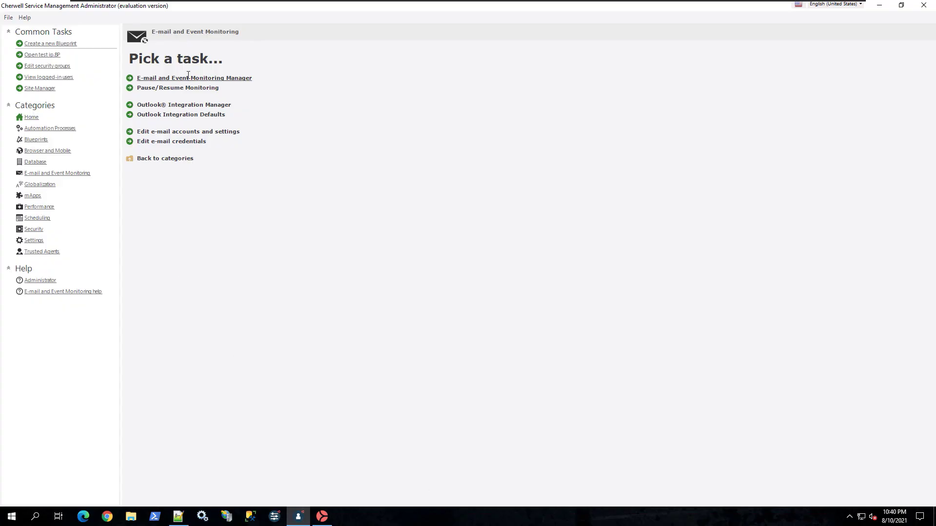
Edit the Demo Monitoring e-mail monitor and start a new condition and action entry for the Incident business object.
left_click(185, 78)
right_click(425, 185)
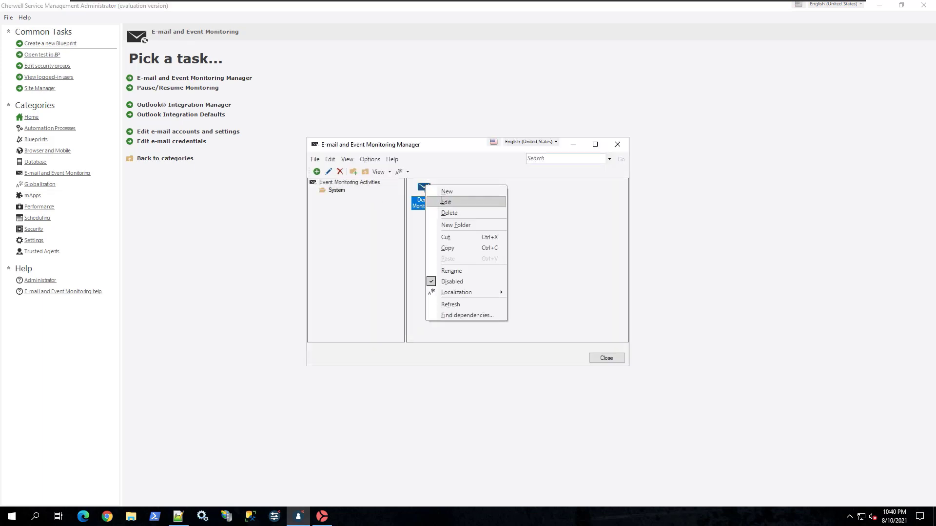
left_click(441, 202)
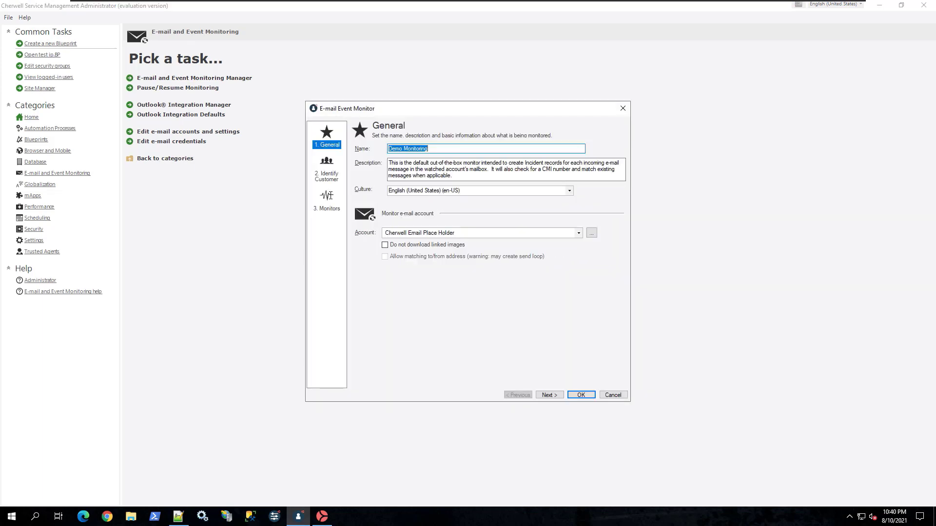
left_click(328, 197)
left_click(599, 161)
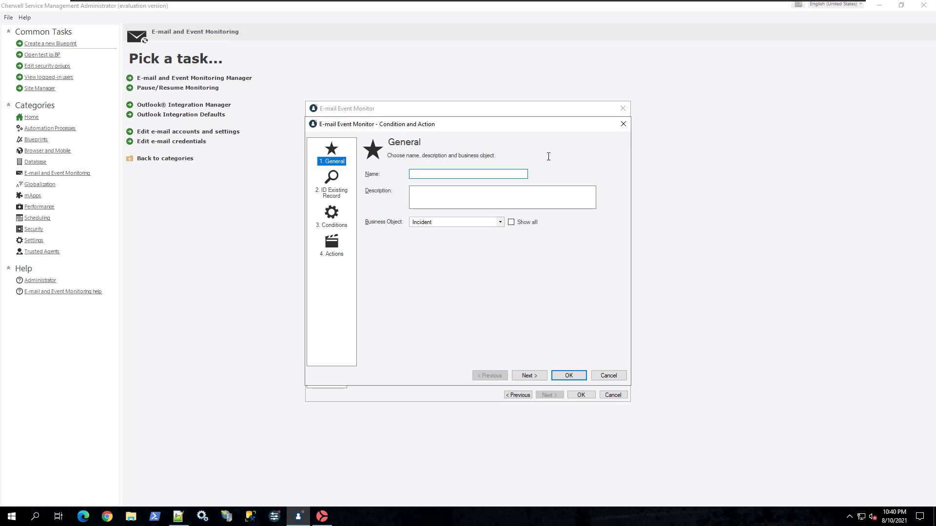
Make the entry attempt to find an existing record using a regular expression searched in the Subject.
left_click(340, 179)
left_click(379, 169)
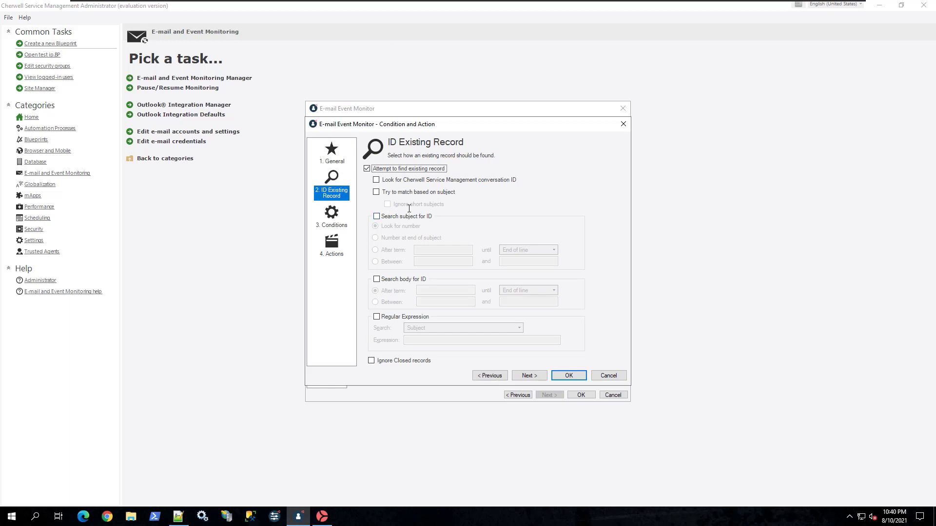
left_click(379, 318)
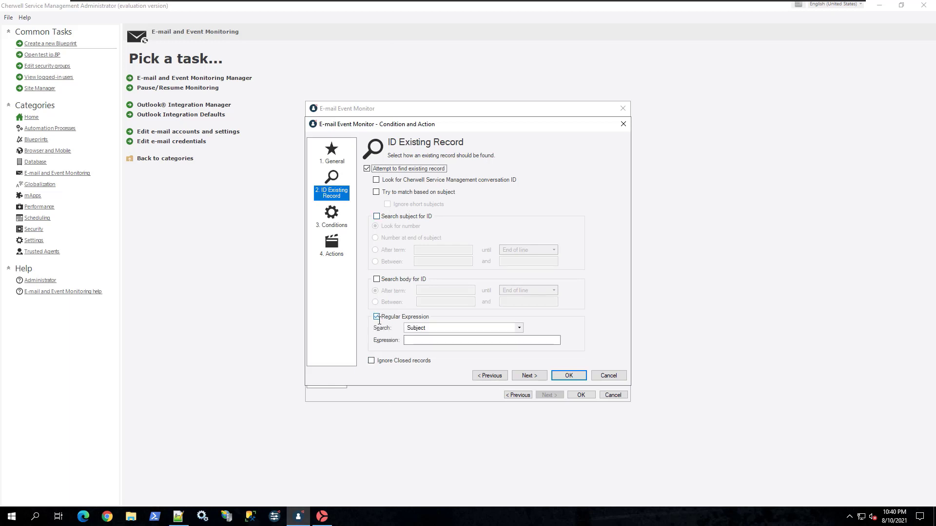
left_click(519, 327)
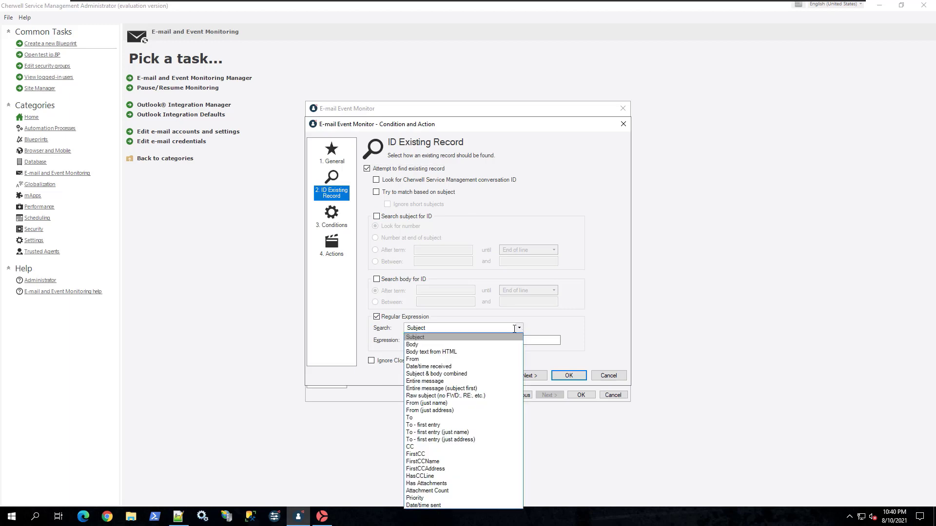
left_click(587, 326)
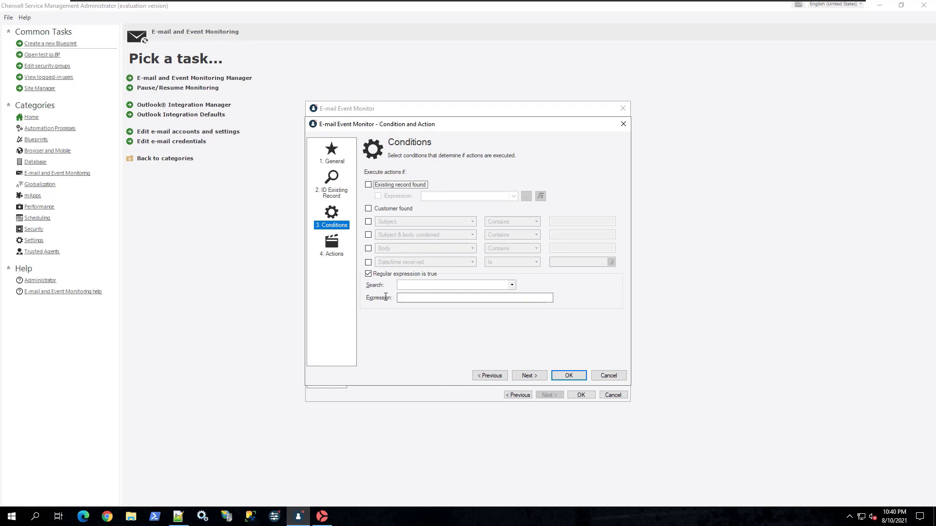
left_click(509, 286)
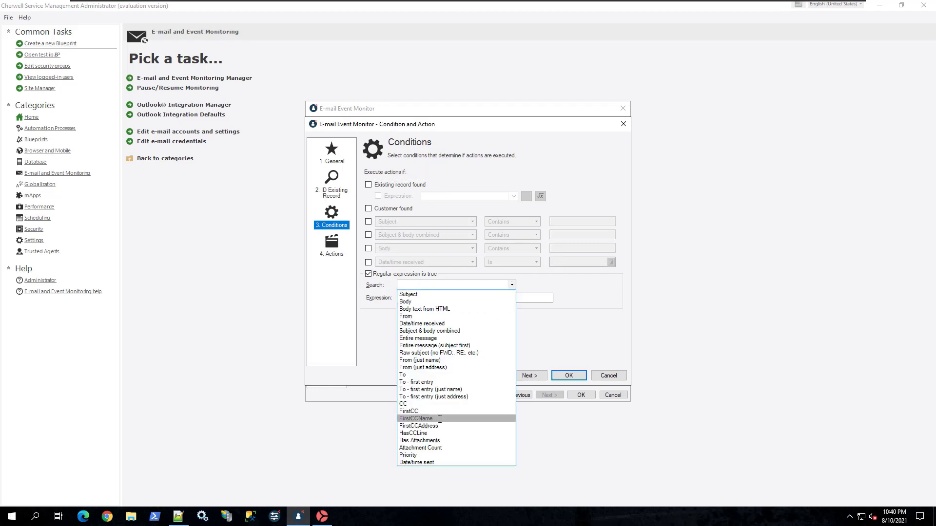
left_click(425, 368)
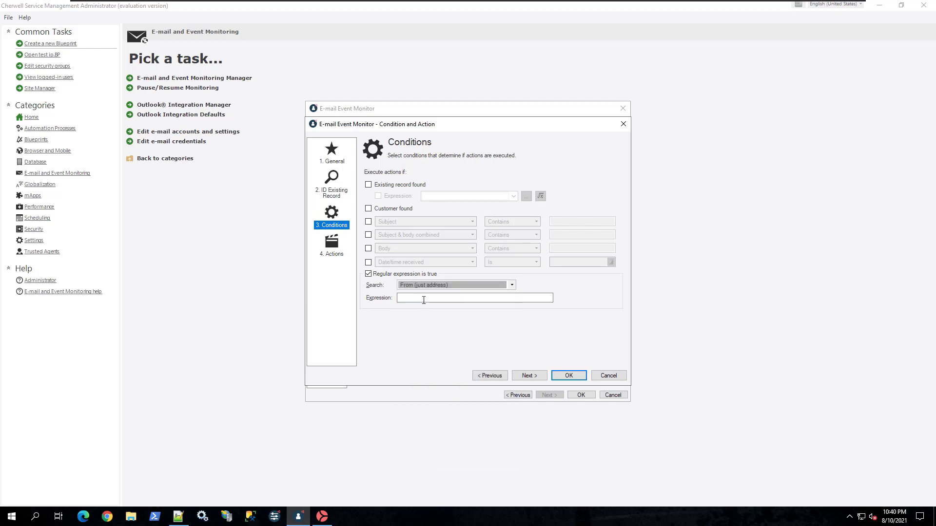
left_click(426, 298)
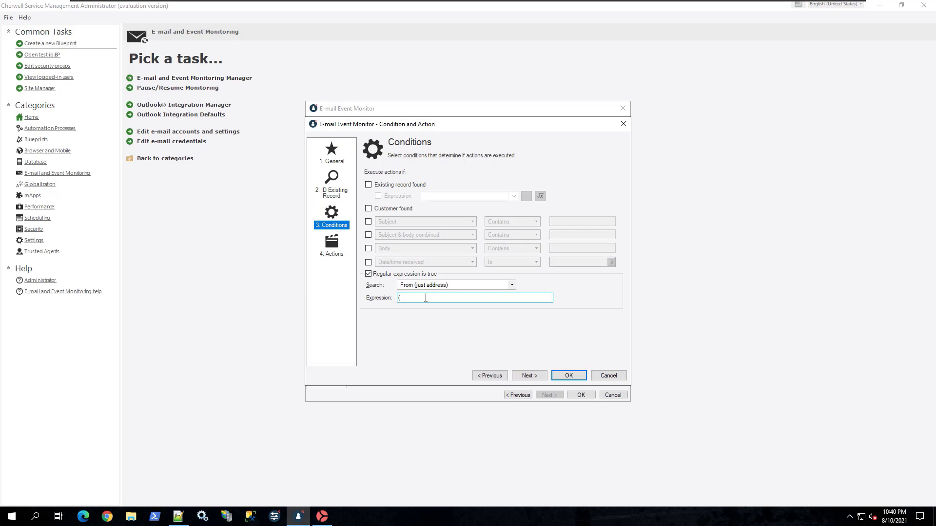
type("(UPS")
type("@company.com")
left_click(335, 251)
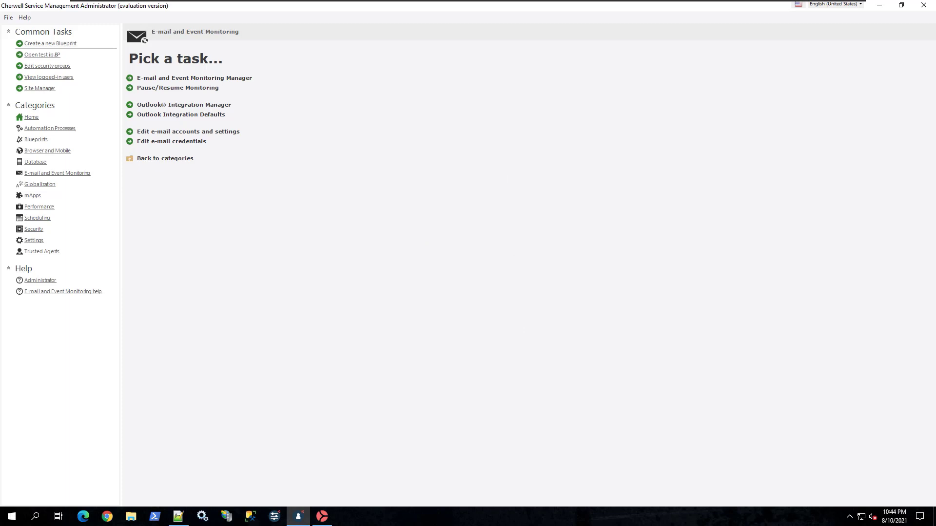
Create a new blueprint and open the Locked Strings List for editing.
left_click(51, 43)
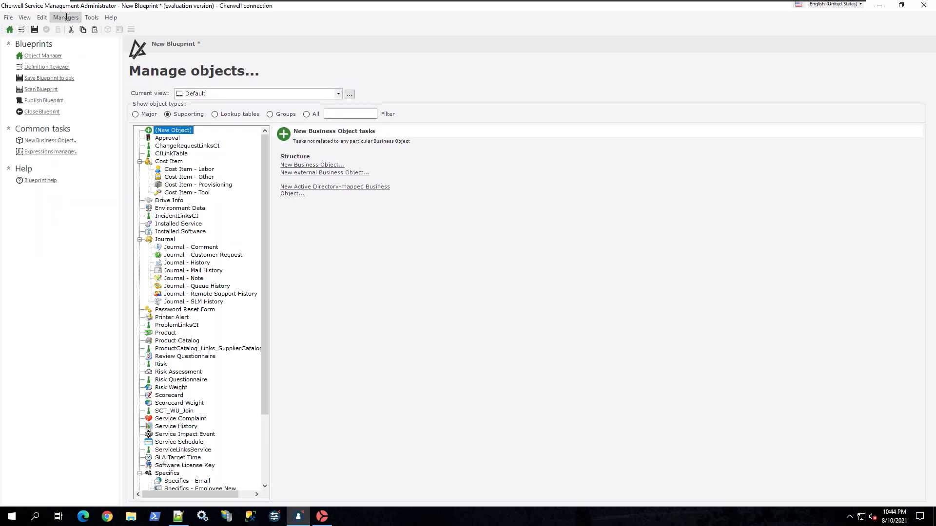
left_click(66, 17)
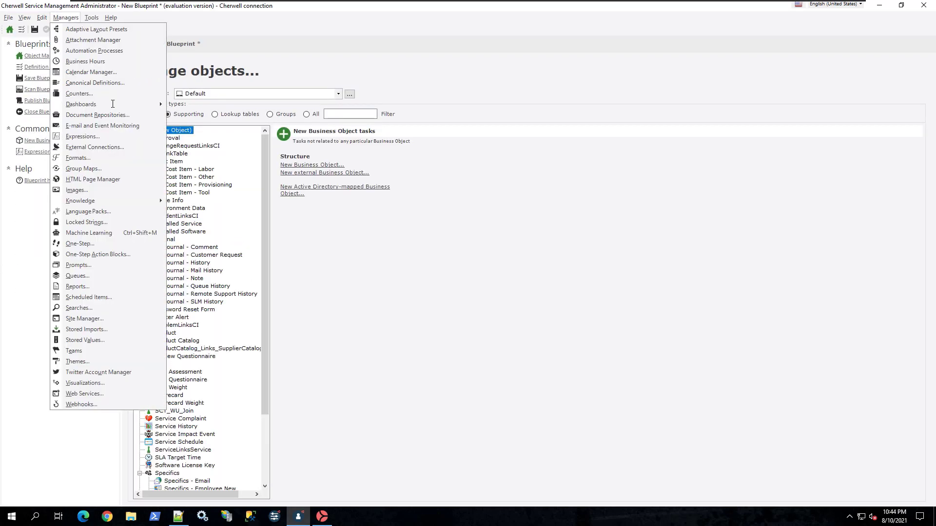
left_click(96, 223)
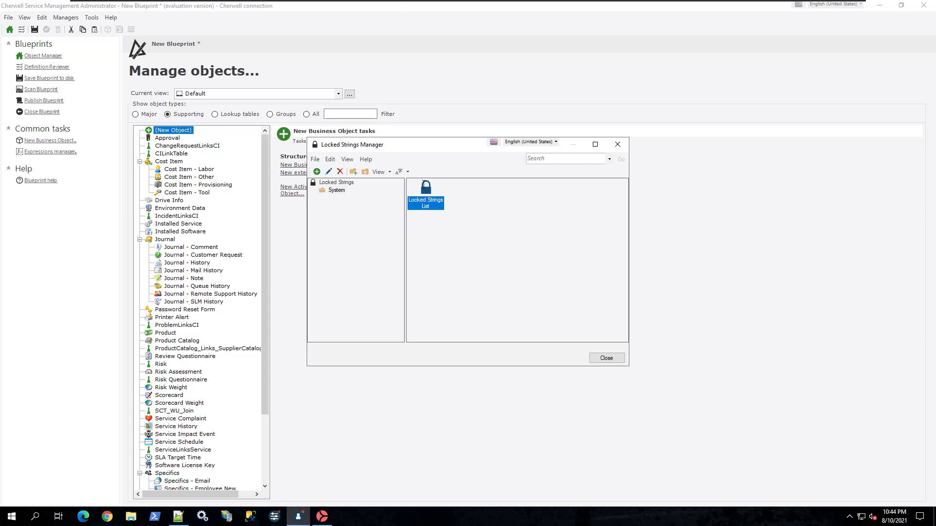
right_click(428, 195)
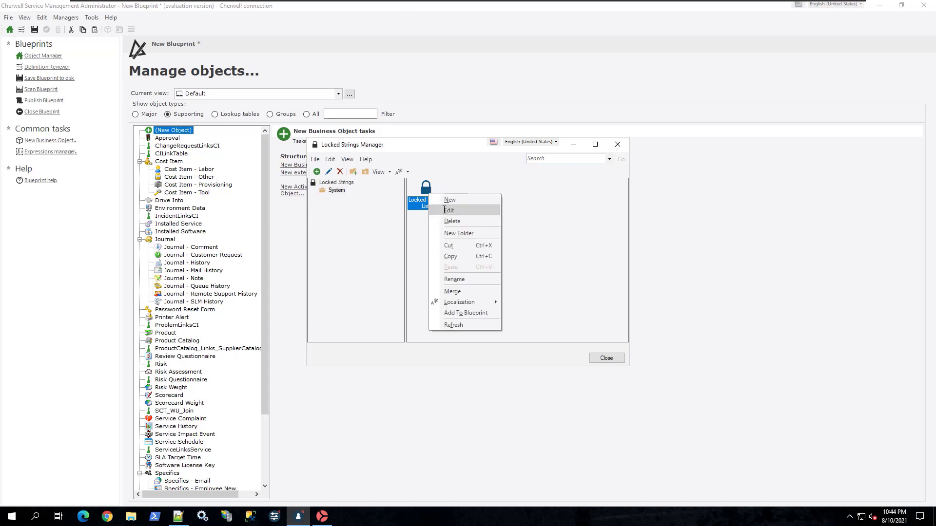
left_click(444, 211)
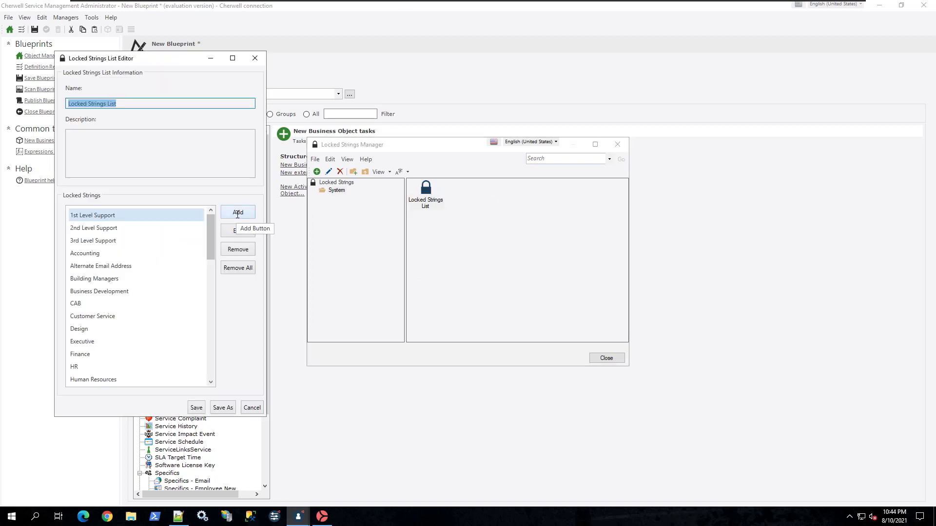
Add a RegEx locked string reading "Service Catalog|Service Catalogs" to the Locked Strings List.
left_click(242, 215)
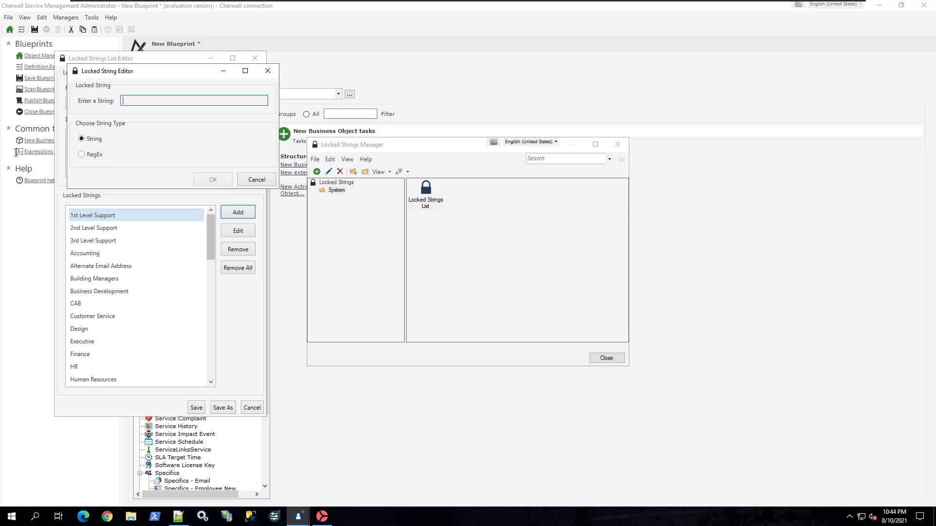
left_click(82, 154)
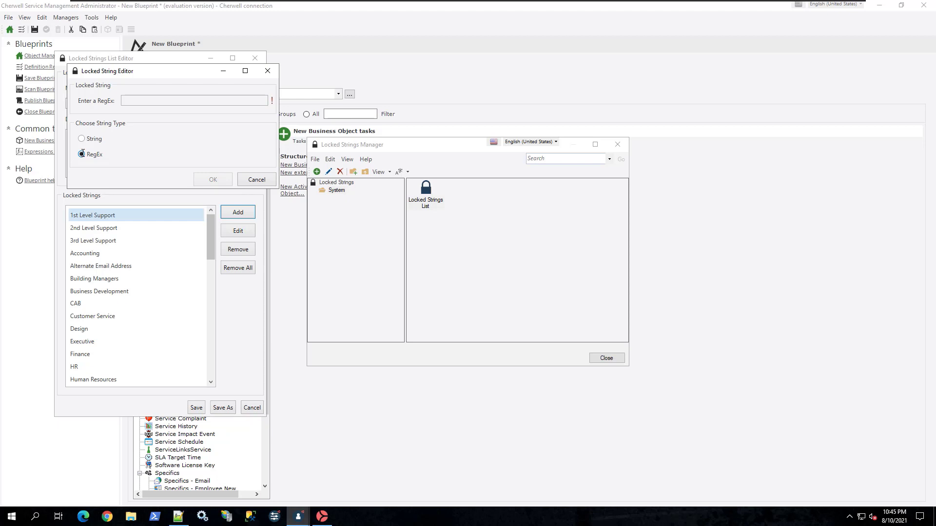
left_click(142, 102)
type("Se")
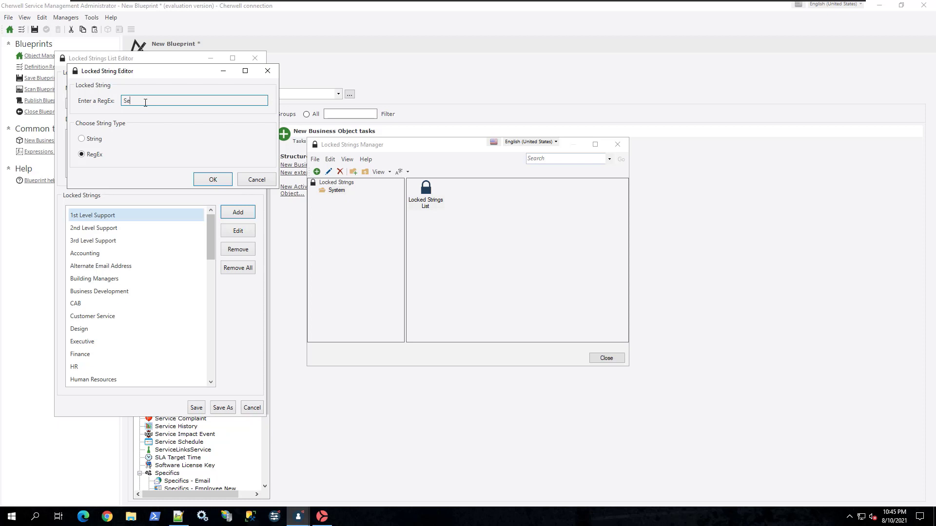
type("rvice Catalog|Servie")
key("BackSpace")
type("ce Catalogs")
left_click(229, 184)
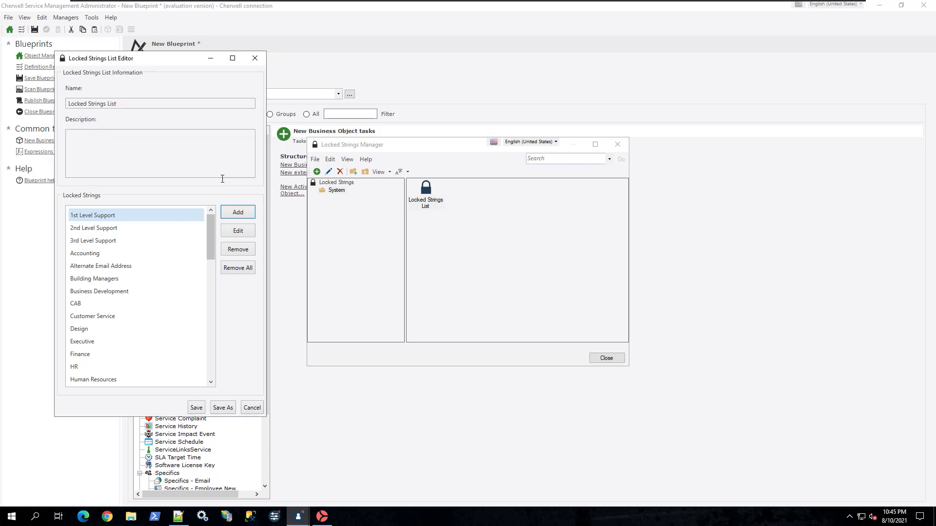
Check the Service Catalog entry in the list, discard the list changes, and close the Locked Strings Manager.
scroll(125, 303, "down", 6)
scroll(121, 274, "down", 5)
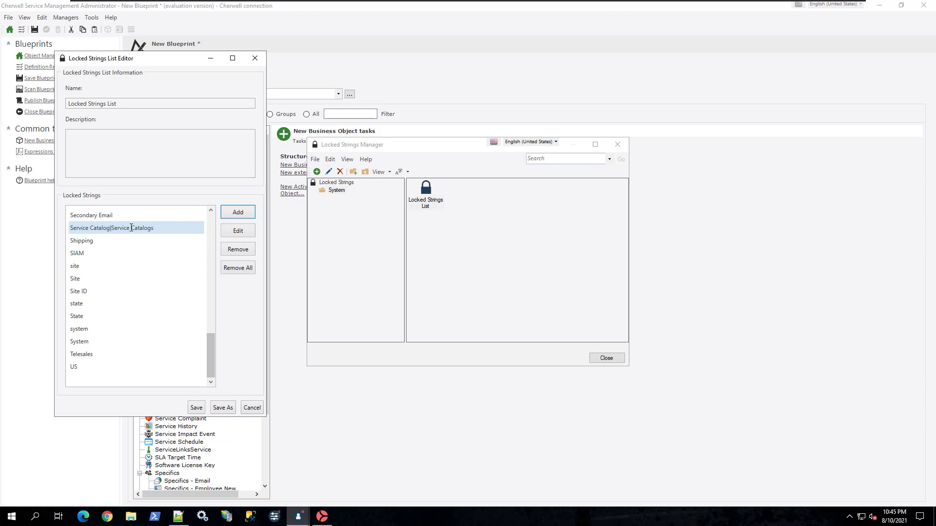
left_click(252, 407)
left_click(606, 359)
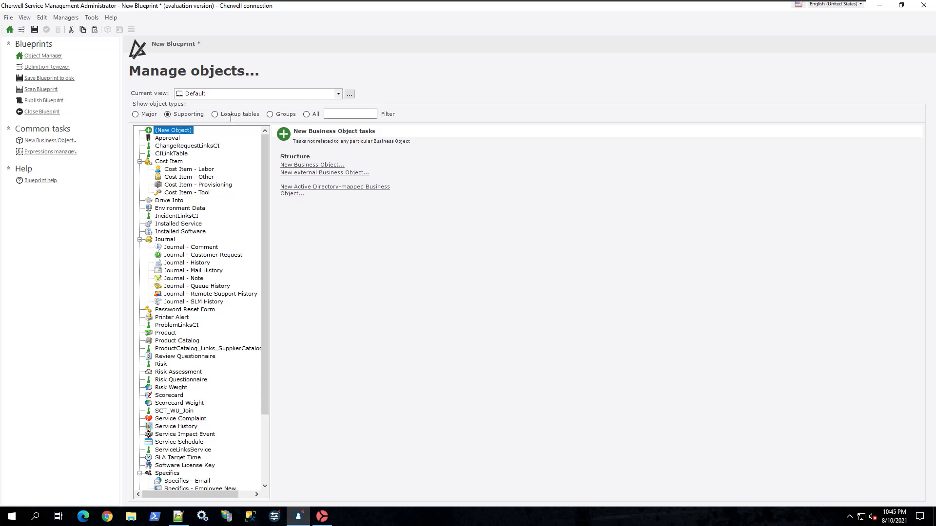
Open the field properties of the IP Address field on the Specifics - IP Address form.
scroll(207, 266, "down", 4)
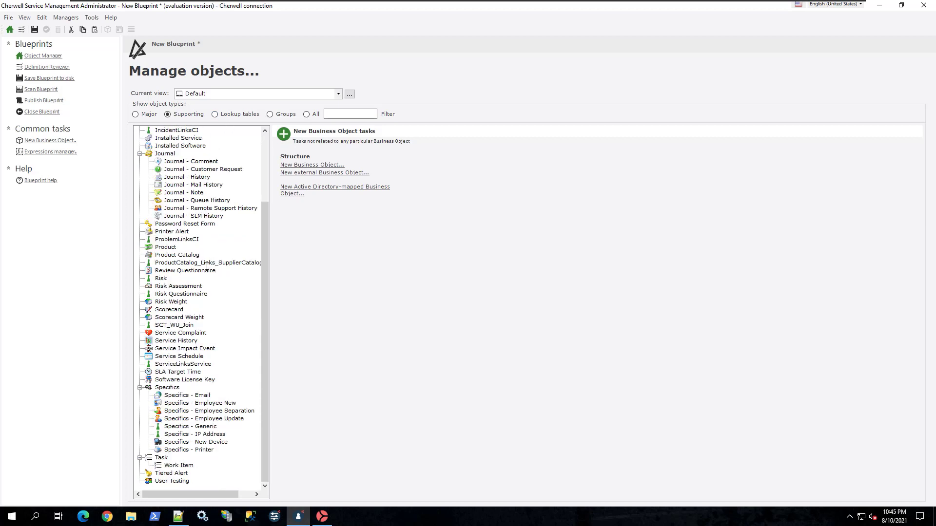
left_click(201, 434)
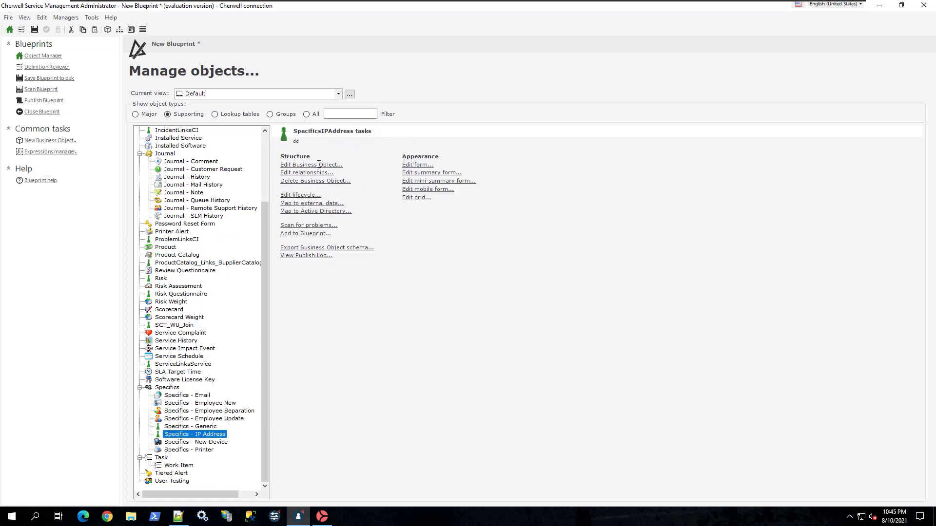
left_click(405, 165)
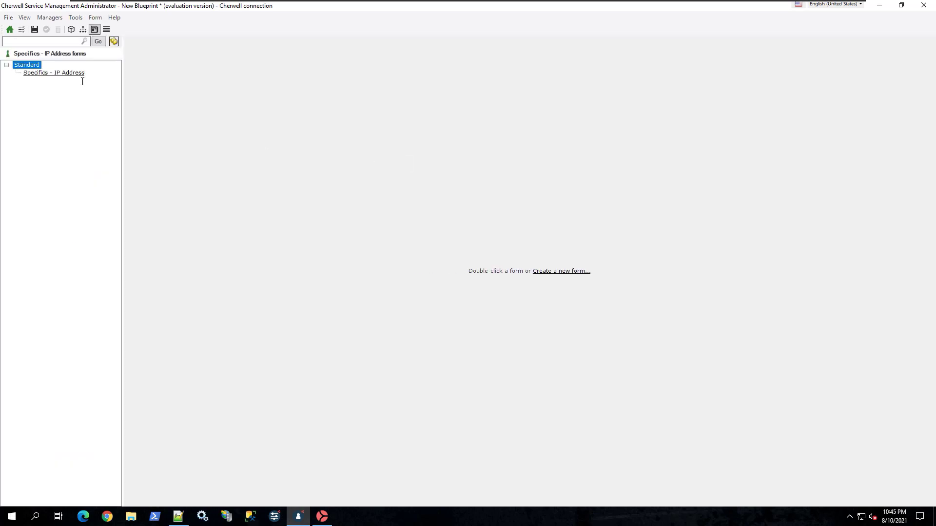
double_click(65, 73)
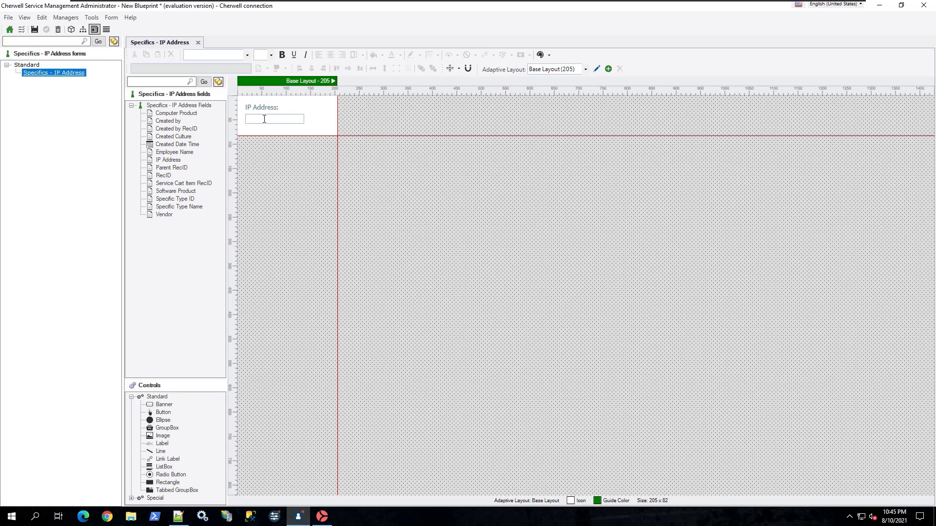
right_click(265, 118)
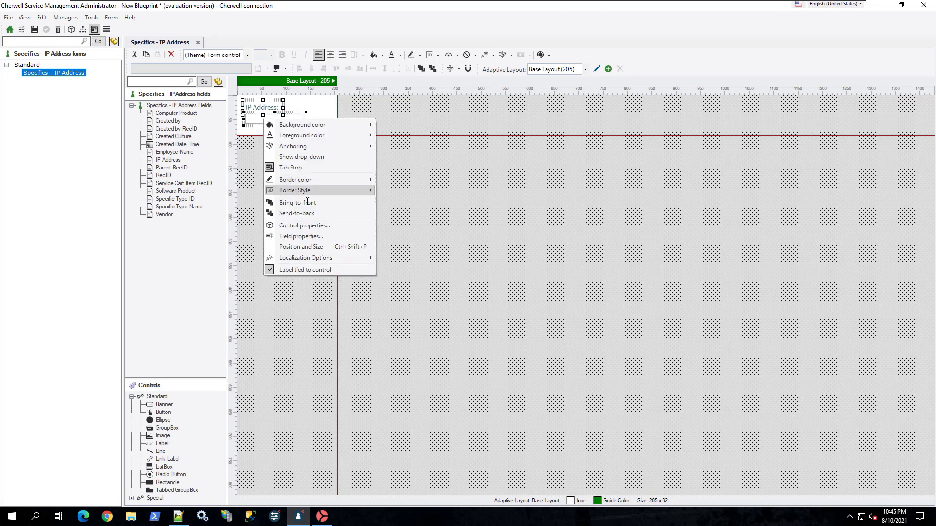
left_click(306, 237)
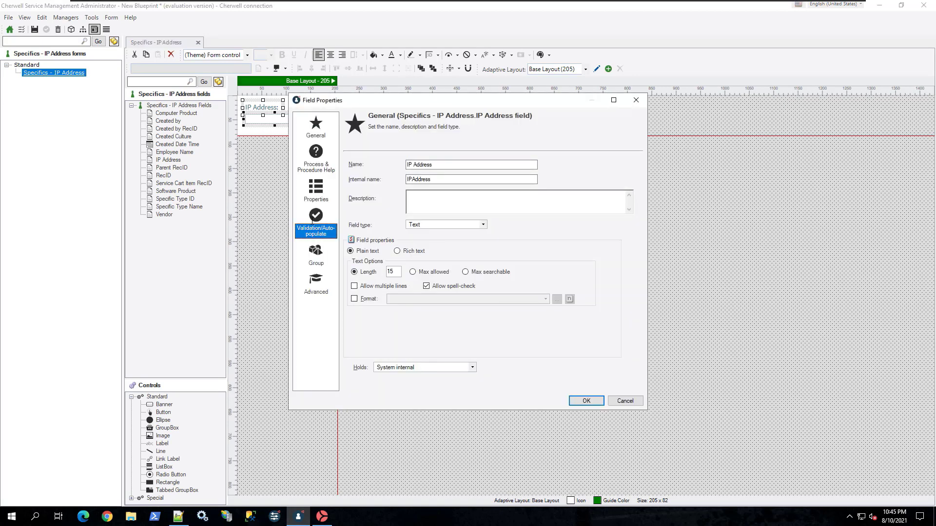
Show the field's other validation types and open its IP Address Validation expression for editing.
left_click(350, 228)
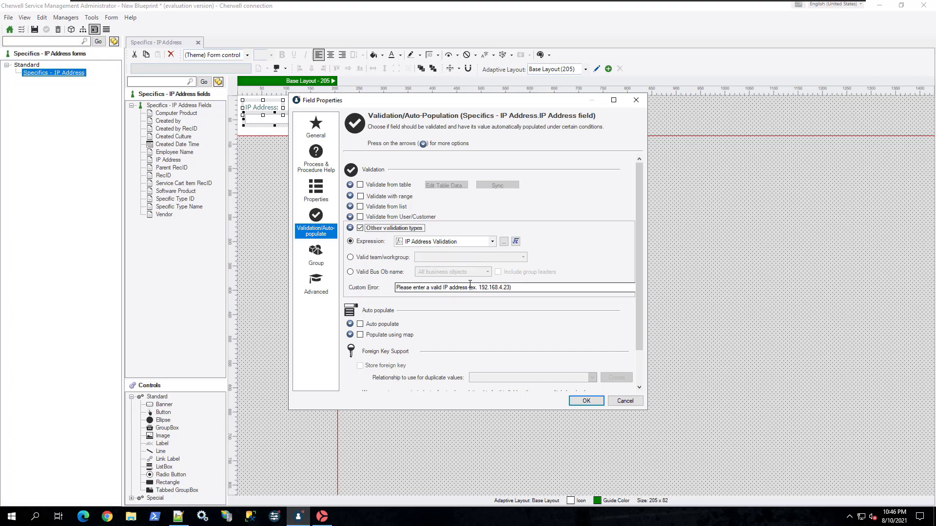
left_click(507, 241)
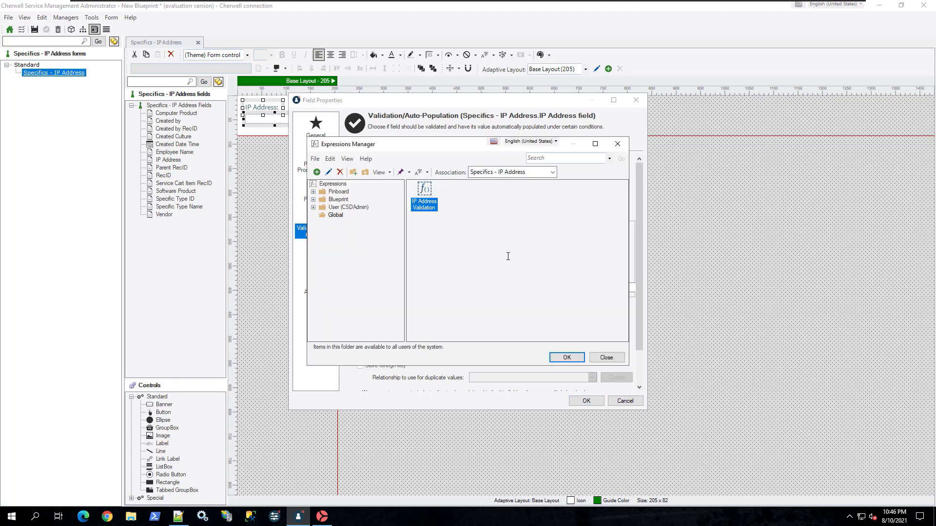
right_click(426, 191)
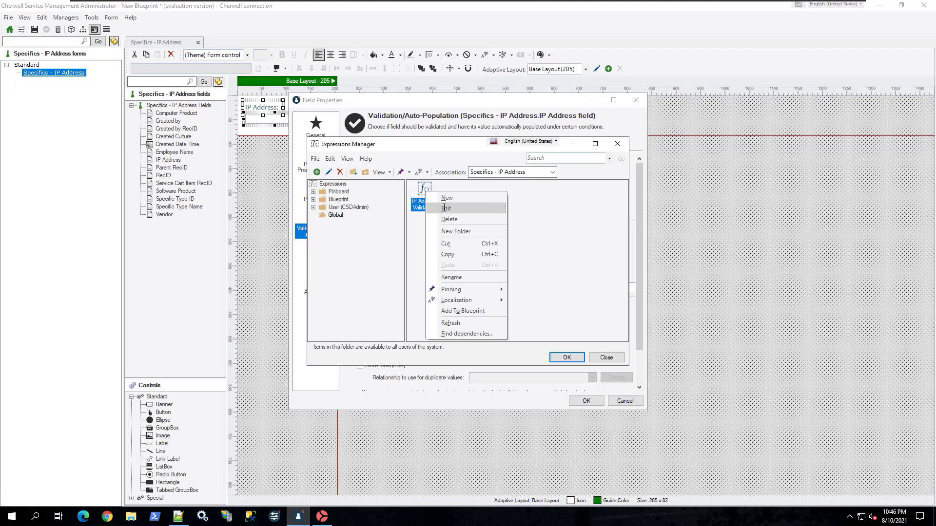
left_click(444, 208)
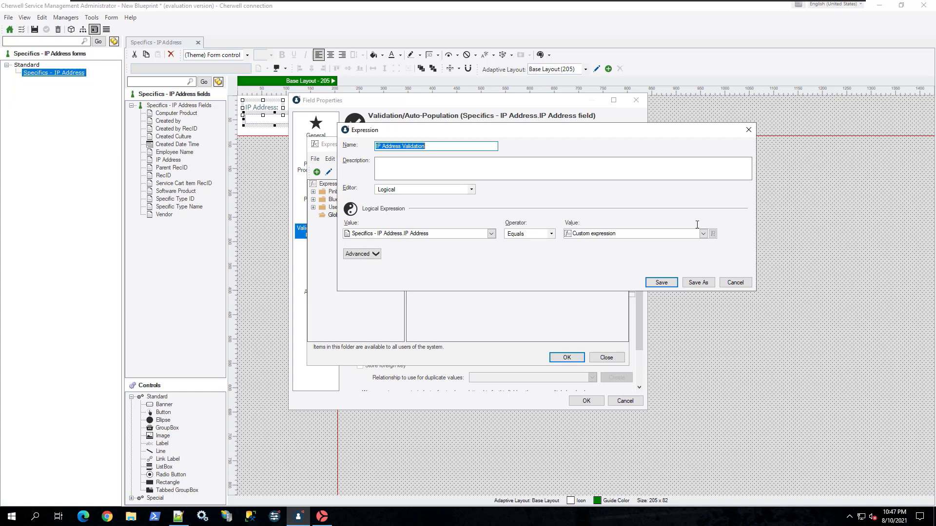
Open the modifiers of the IP Address token in the validation's custom expression and examine the full regular expression.
left_click(713, 235)
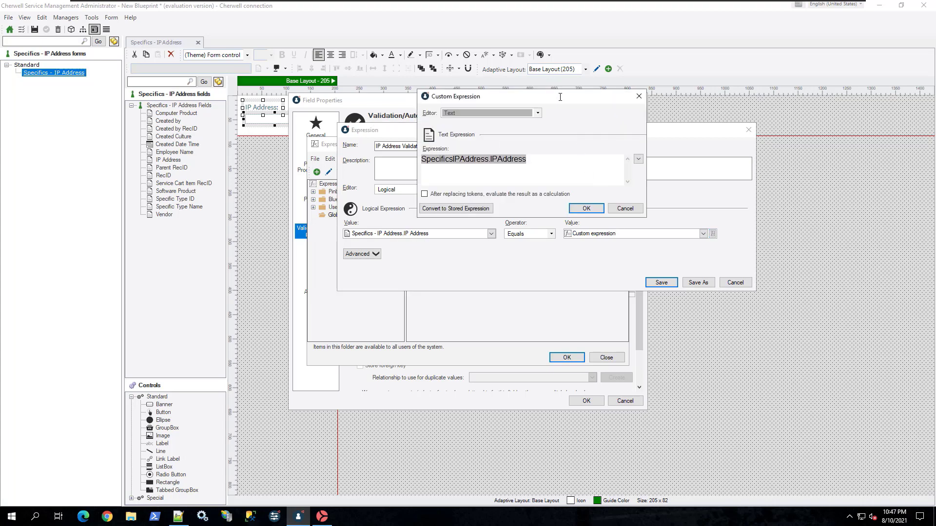
left_click_drag(563, 128, 549, 291)
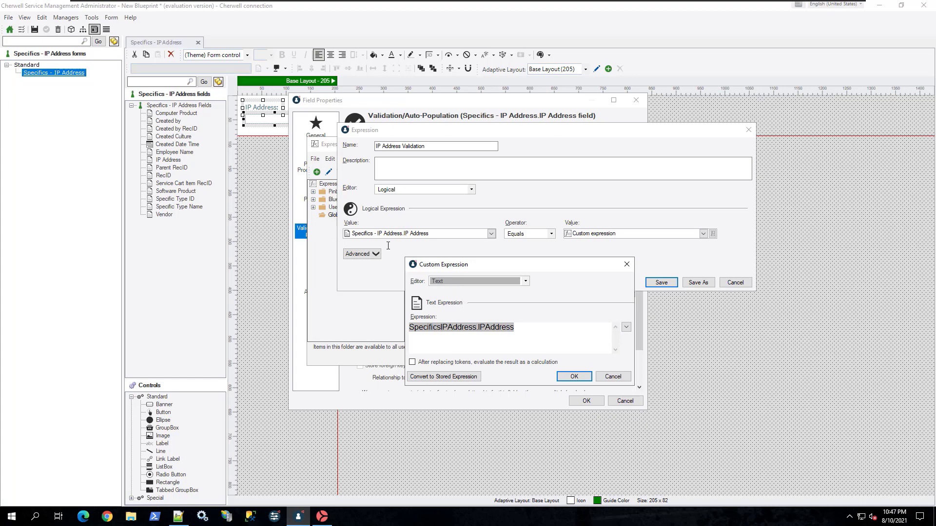
right_click(459, 328)
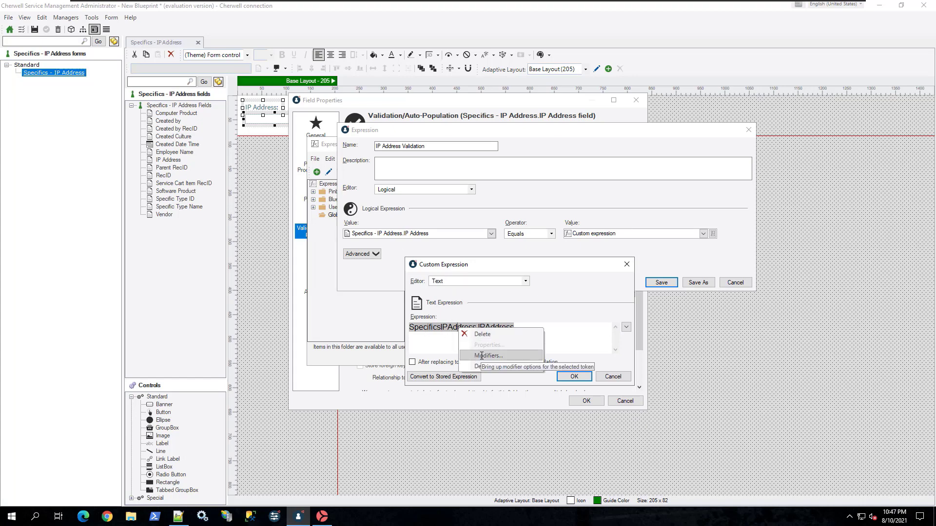
left_click(482, 356)
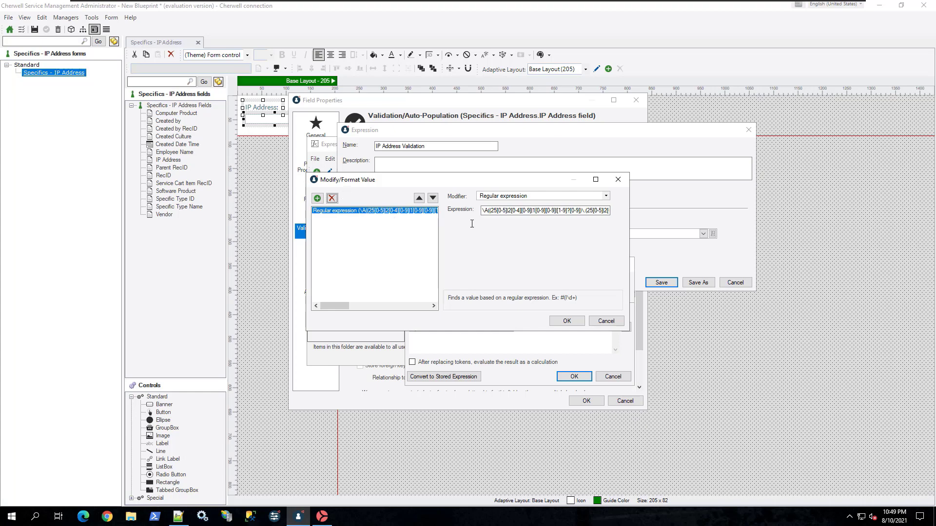
left_click_drag(482, 211, 625, 209)
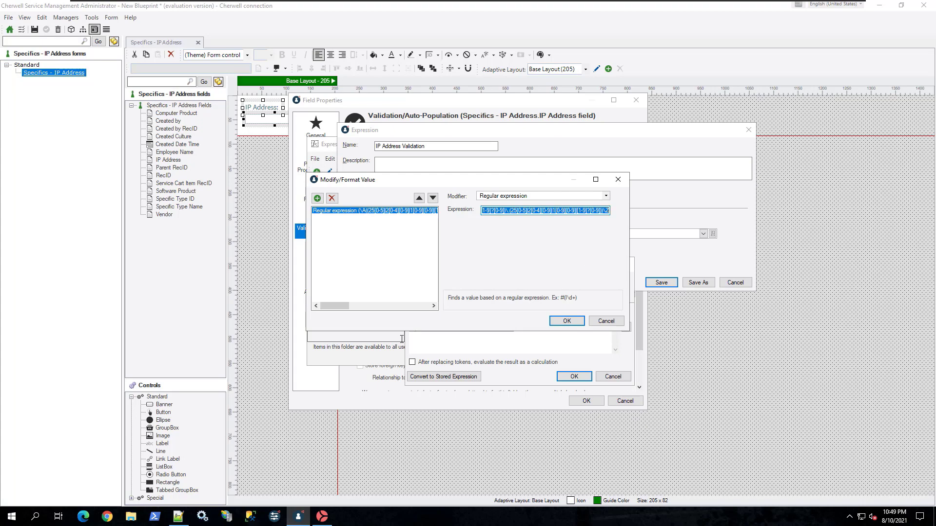
left_click(525, 213)
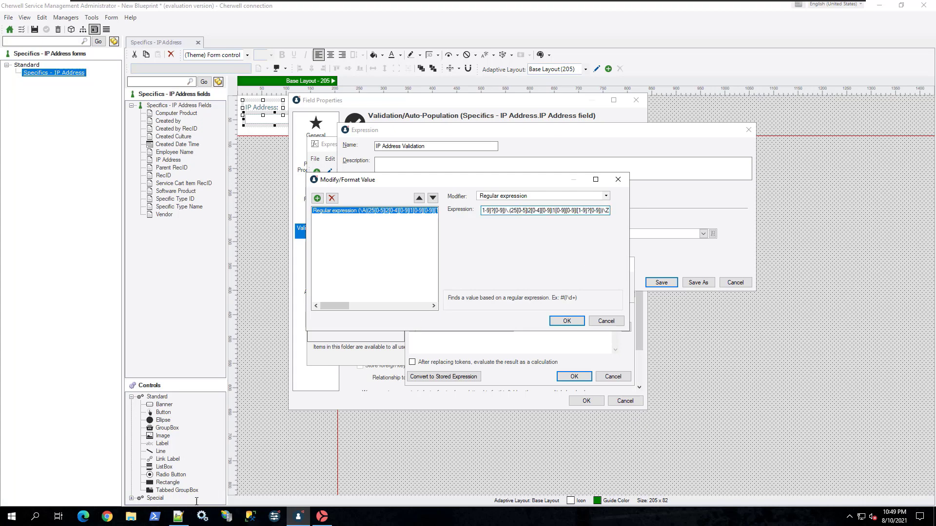
Switch to Notepad++, show IP Address RegEx.txt, and highlight the section for an exact match of the entire field.
left_click(177, 516)
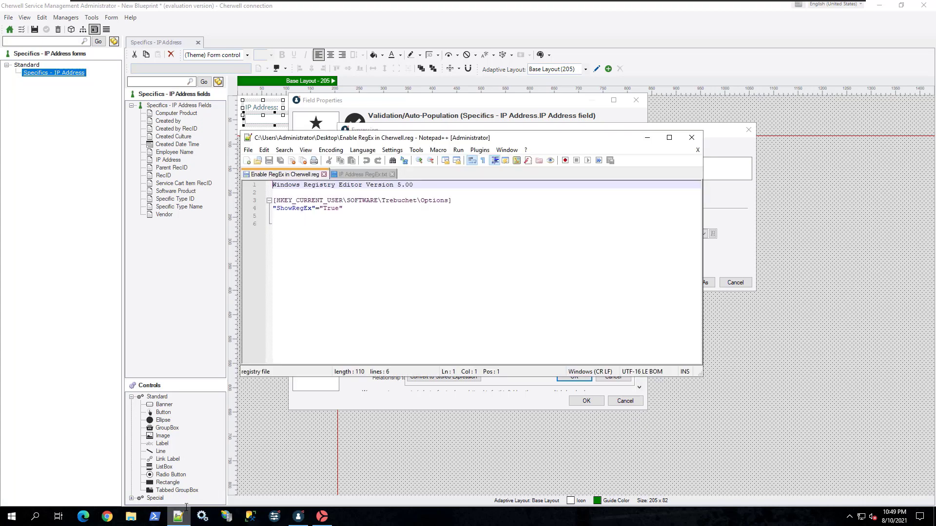
left_click(347, 174)
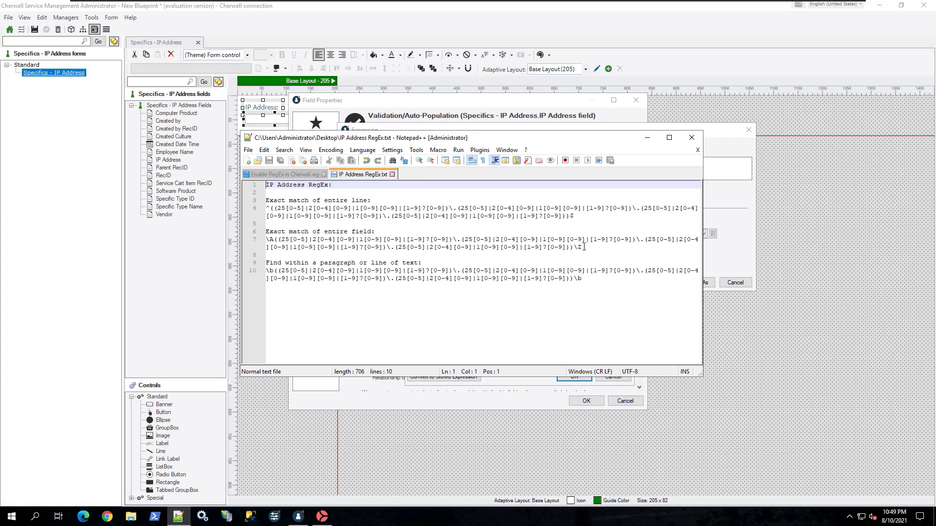
left_click_drag(584, 247, 265, 232)
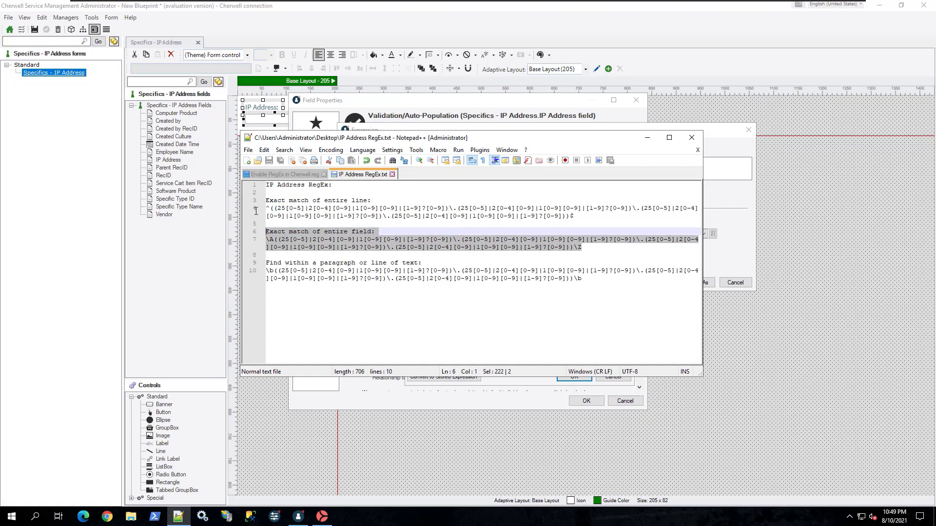
left_click(284, 243)
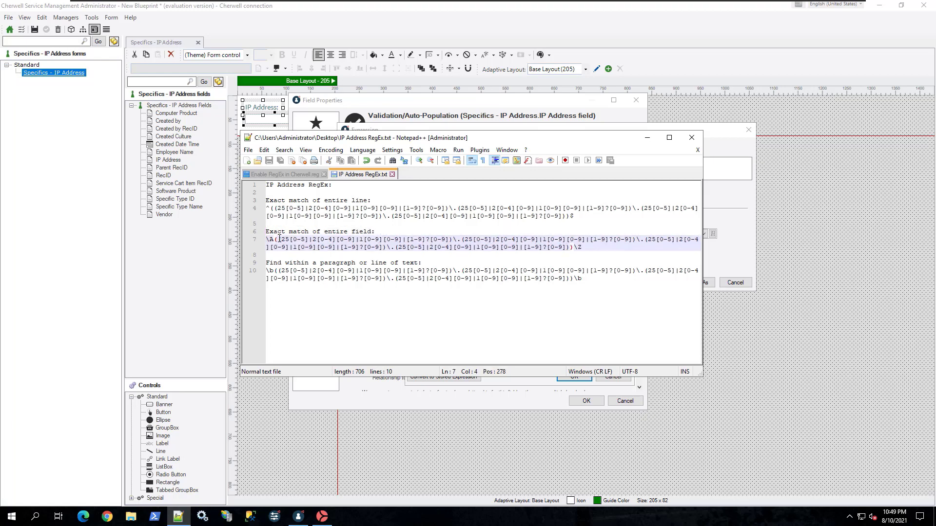
Highlight the first and second octet groups of the entire-field pattern to examine how each number range is matched.
left_click_drag(278, 239, 310, 241)
left_click_drag(451, 239, 281, 240)
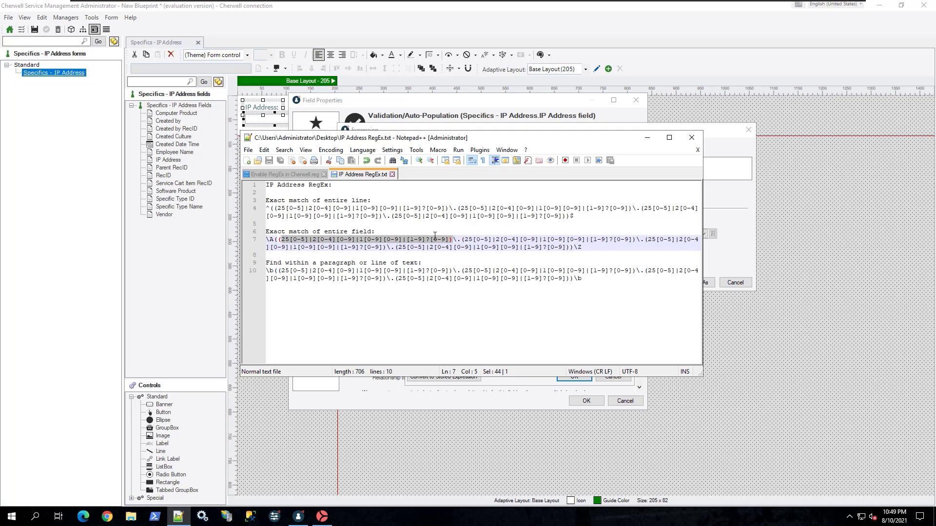
left_click_drag(462, 240, 640, 242)
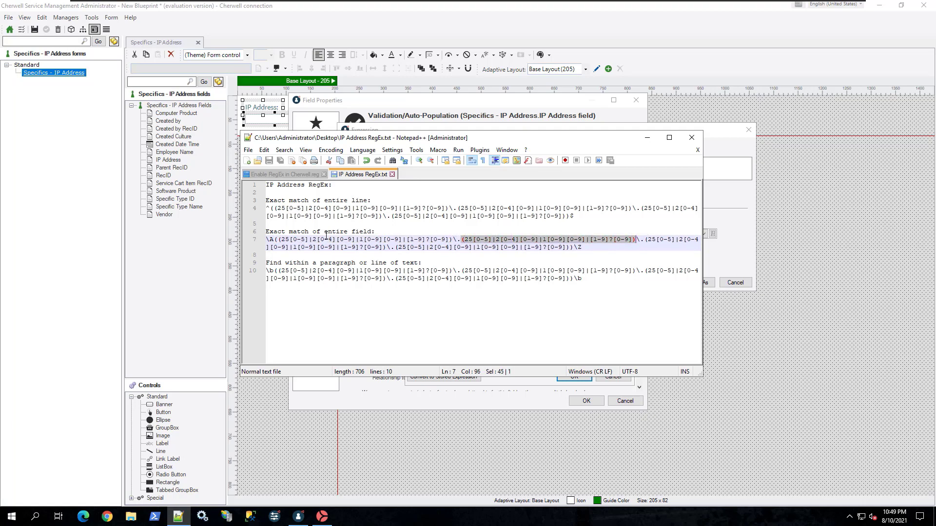
left_click(276, 239)
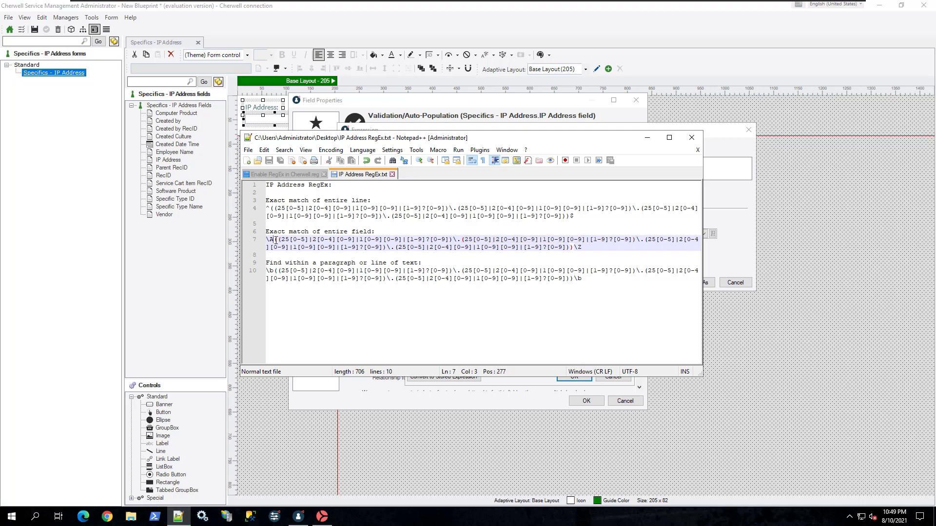
left_click_drag(276, 239, 277, 240)
left_click_drag(450, 240, 272, 242)
Highlight the \A and \Z anchors at the start and end of the entire-field pattern.
left_click(275, 241)
double_click(273, 239)
left_click_drag(273, 240, 256, 238)
double_click(581, 247)
left_click_drag(582, 247, 576, 249)
Highlight the ^ and $ anchors of the entire-line pattern and the \b boundaries of the find-within-text pattern.
left_click_drag(575, 216, 570, 216)
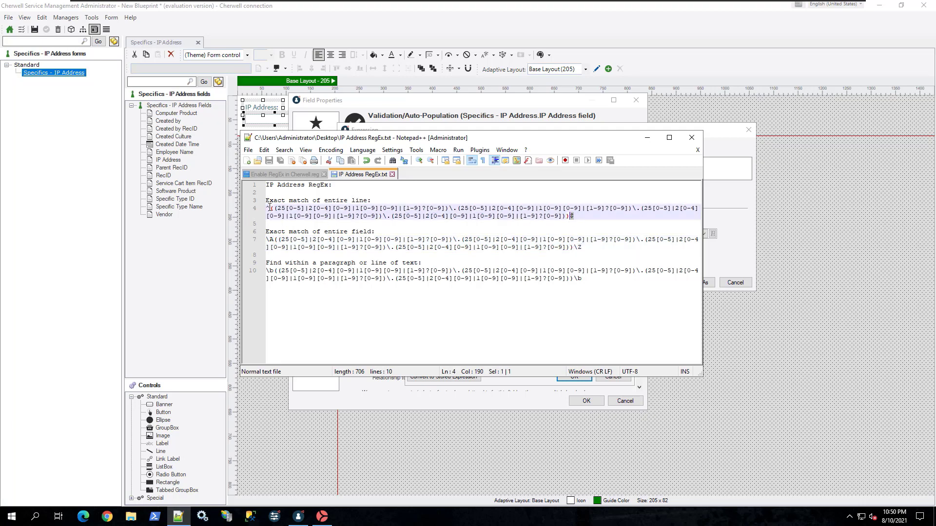
left_click_drag(271, 209, 267, 209)
left_click_drag(575, 216, 570, 216)
left_click_drag(275, 271, 266, 270)
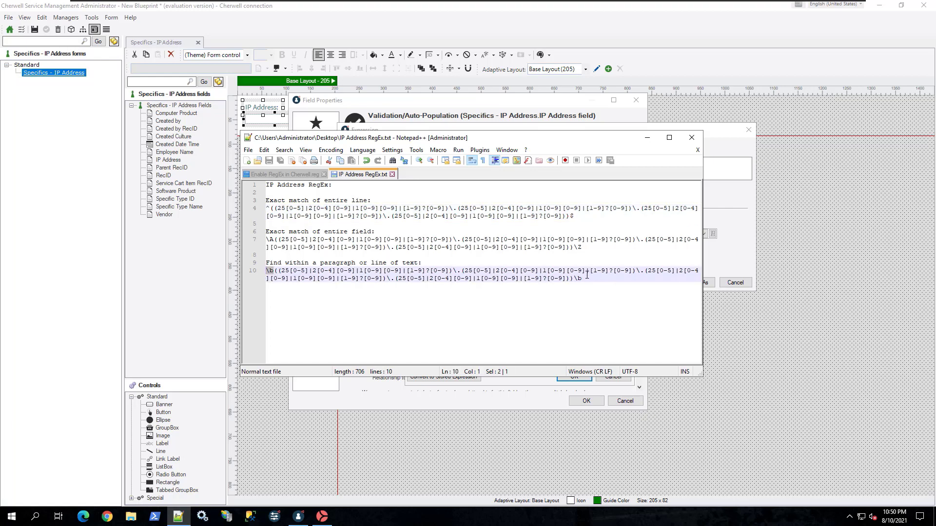
left_click_drag(582, 278, 574, 278)
Highlight the entire-field pattern, return to Cherwell, close the modifier and custom expression dialogs, and cancel editing IP Address Validation.
left_click_drag(583, 248, 260, 240)
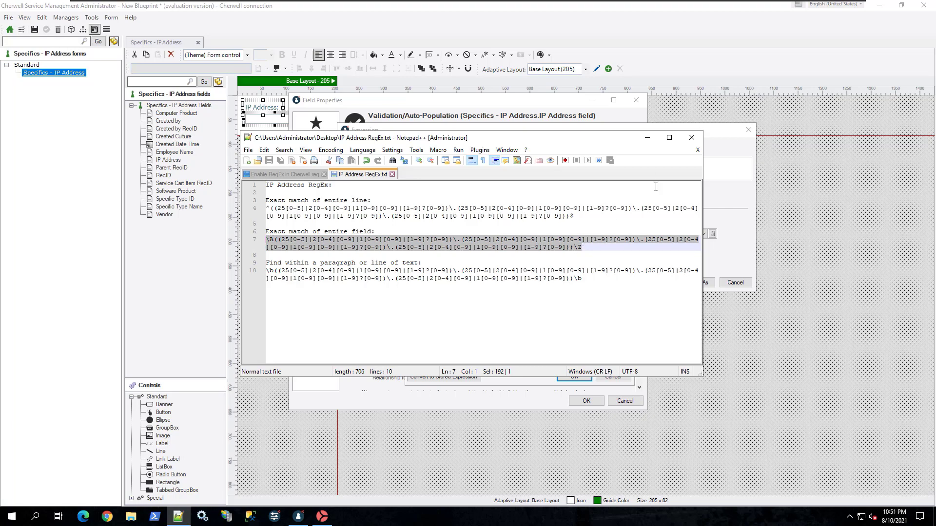
left_click(648, 137)
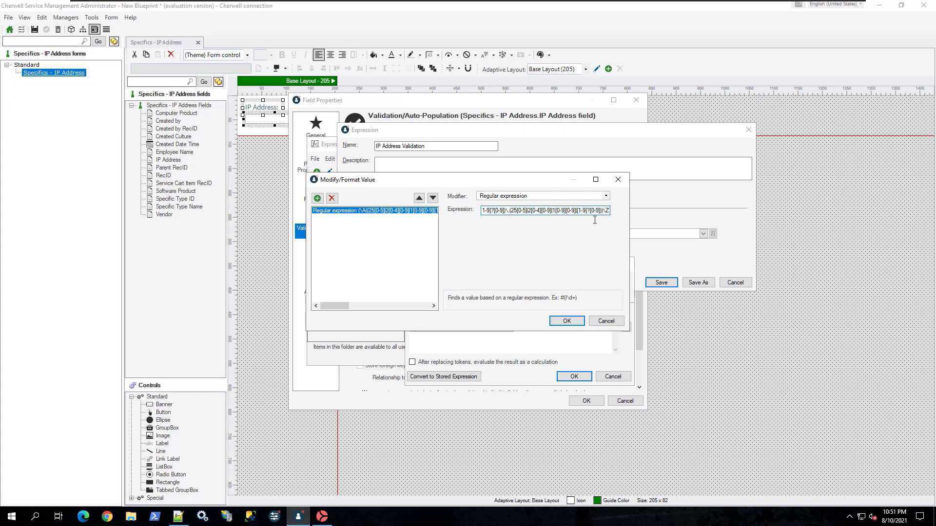
left_click(566, 320)
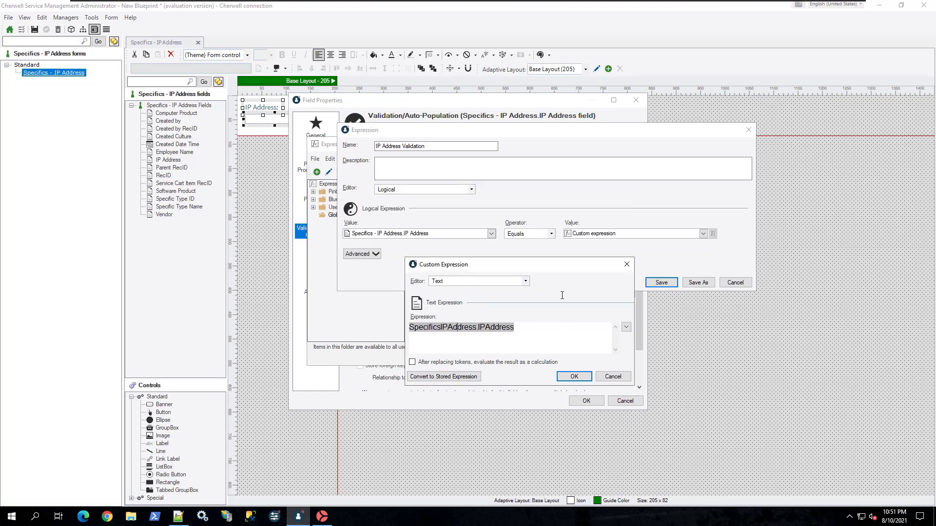
left_click(574, 376)
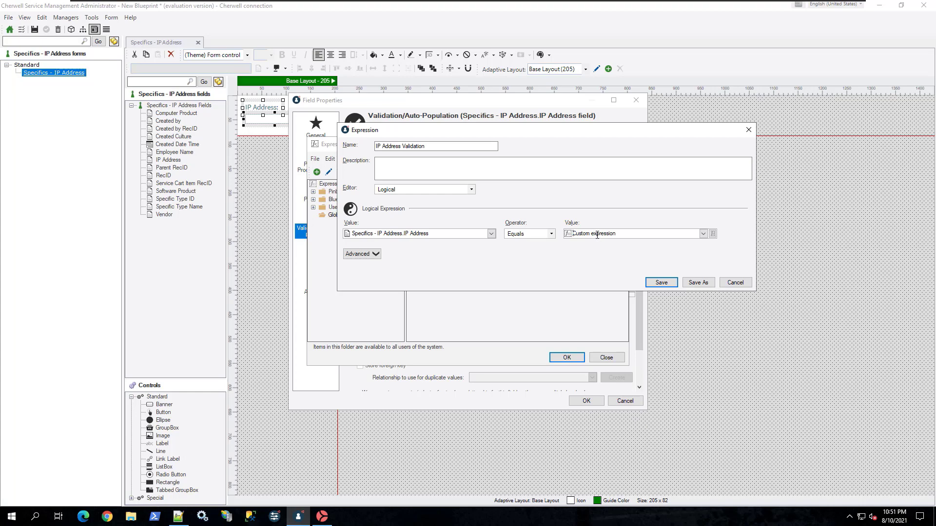
left_click(735, 282)
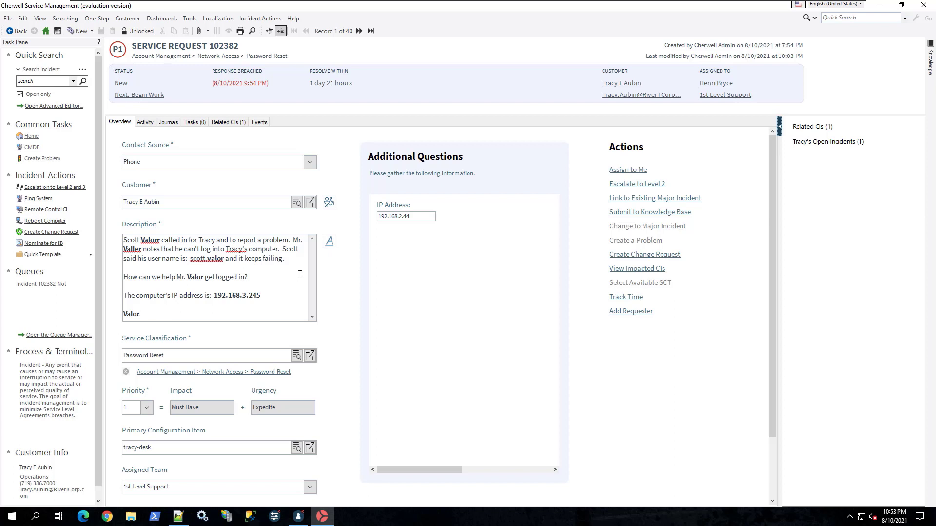
Append the letter "a" to the service request's IP Address value and check the field's validation indicator.
left_click_drag(425, 219, 379, 218)
left_click(416, 219)
type("a")
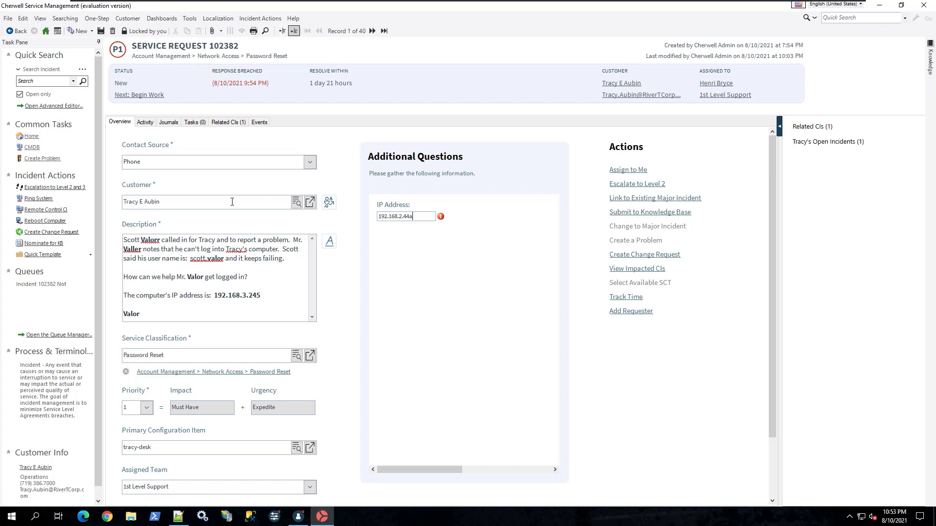
mouse_move(443, 218)
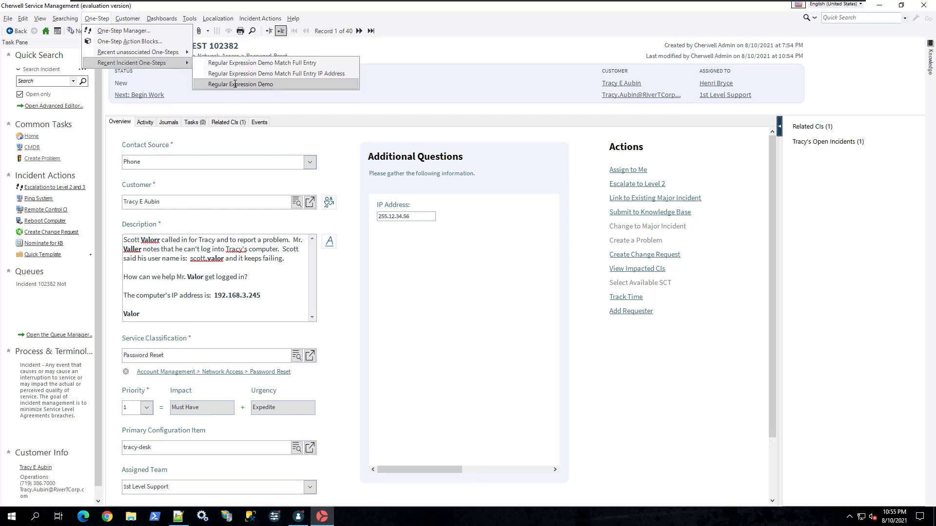
Run the Regular Expression Demo One-Step on the service request and advance through its searching and indexing popups.
left_click(235, 84)
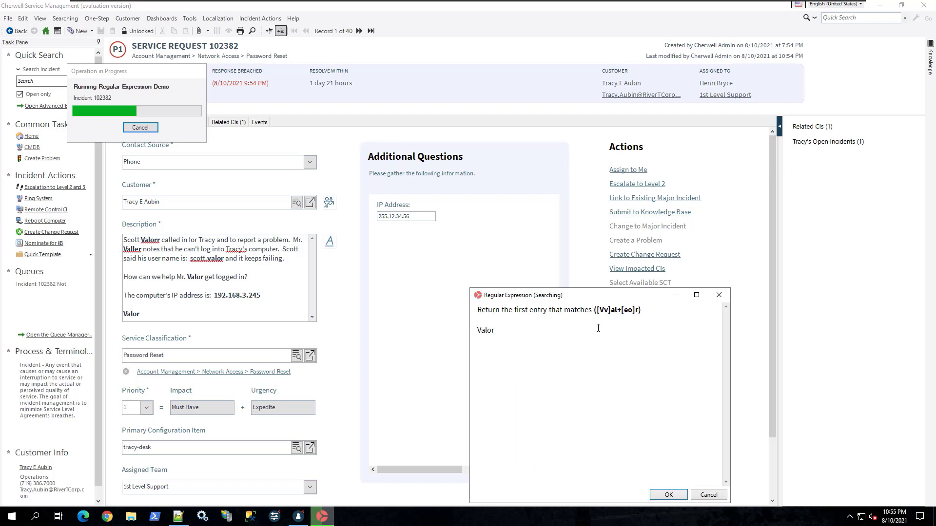
left_click(668, 495)
left_click(684, 496)
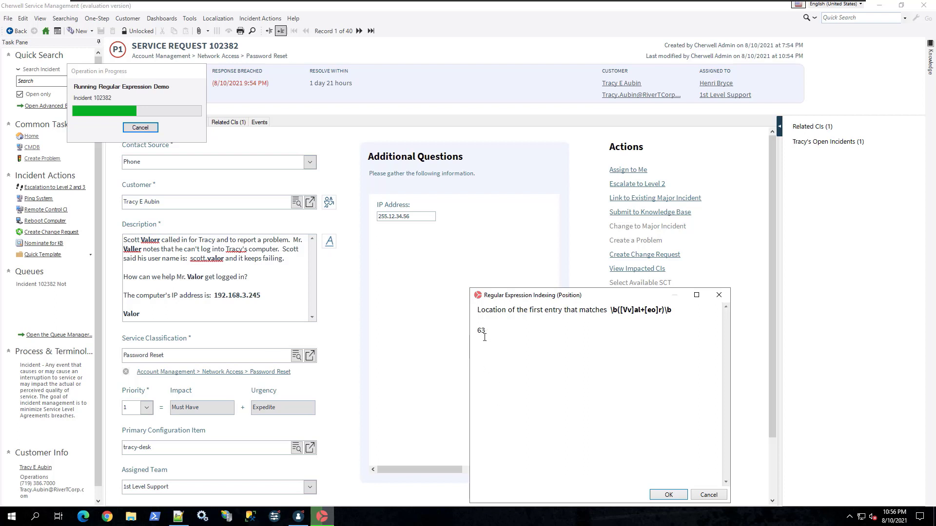
left_click(669, 495)
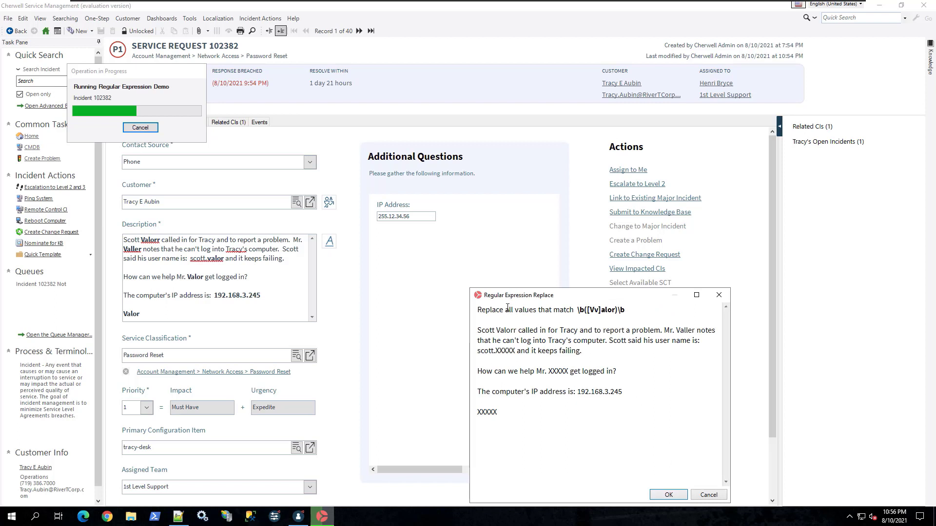
Examine the pattern, the masked values, and the unmatched names in the Regular Expression Replace popup, and continue the One-Step.
left_click_drag(586, 297, 510, 198)
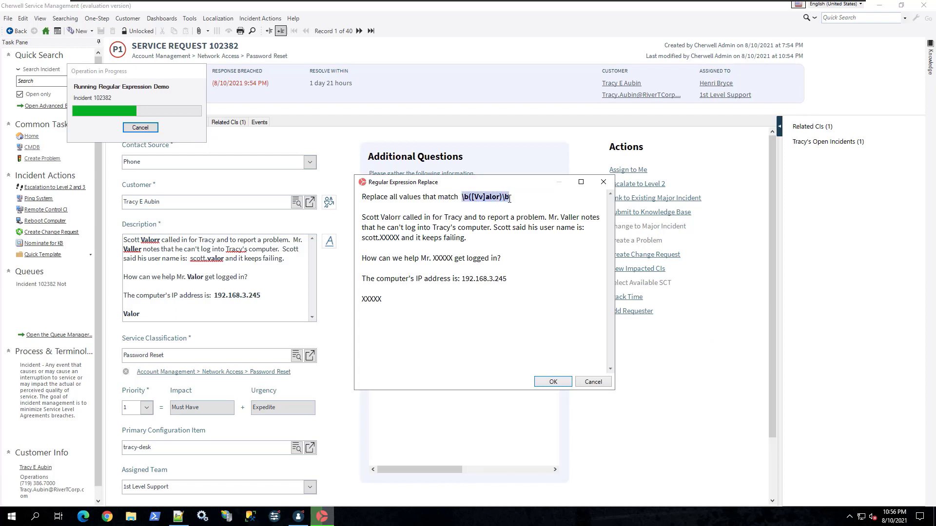
left_click(517, 206)
left_click_drag(380, 237, 400, 237)
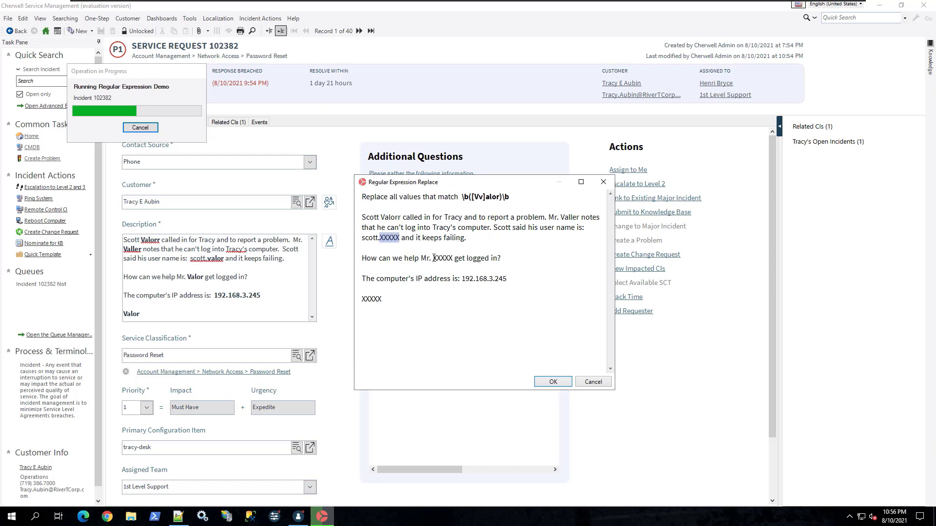
left_click_drag(433, 258, 453, 259)
left_click_drag(382, 300, 366, 300)
double_click(384, 218)
left_click_drag(561, 217, 580, 217)
left_click(542, 382)
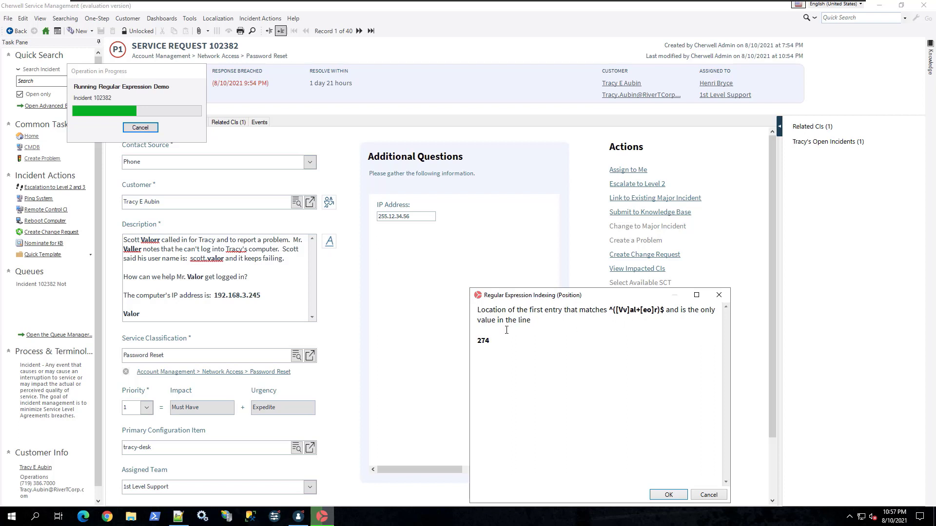
Compare the whole-line indexing popup with the description, continue, and highlight the IP address in the final search popup.
left_click(138, 315)
left_click(669, 494)
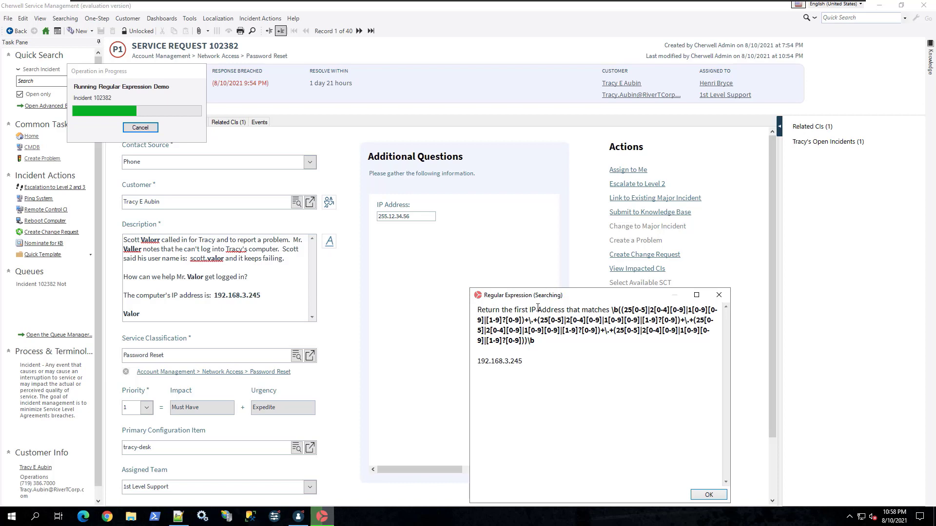
left_click_drag(520, 361, 468, 358)
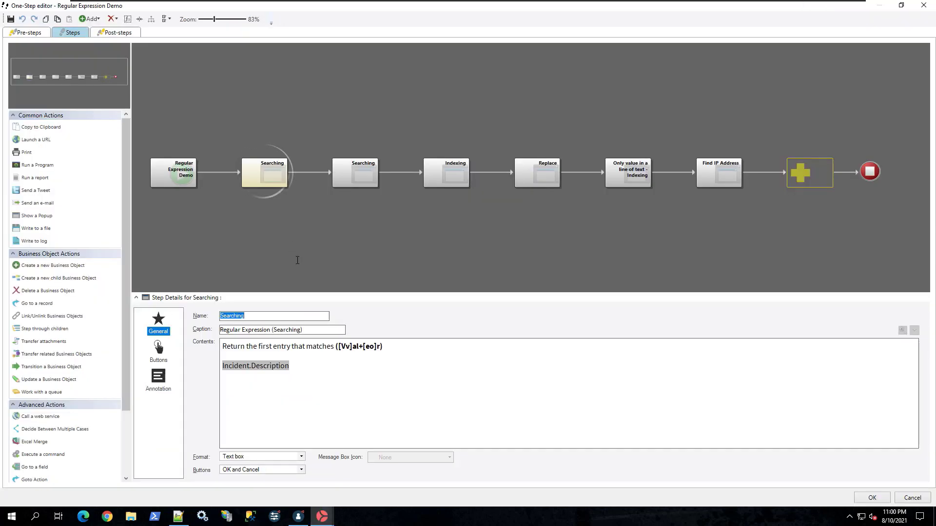
Examine the Regular expression modifier on the first Searching step's Incident.Description token and cancel the modifier dialog.
left_click(257, 368)
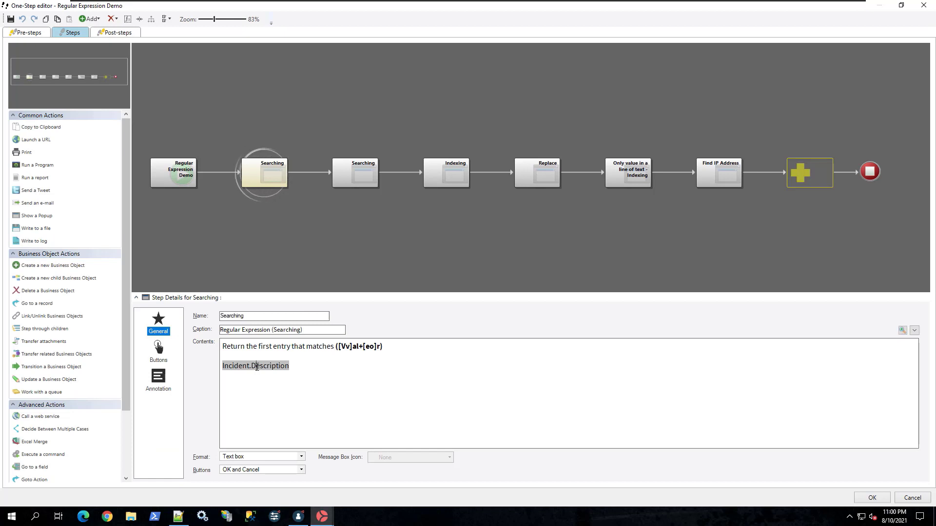
right_click(257, 367)
left_click(285, 395)
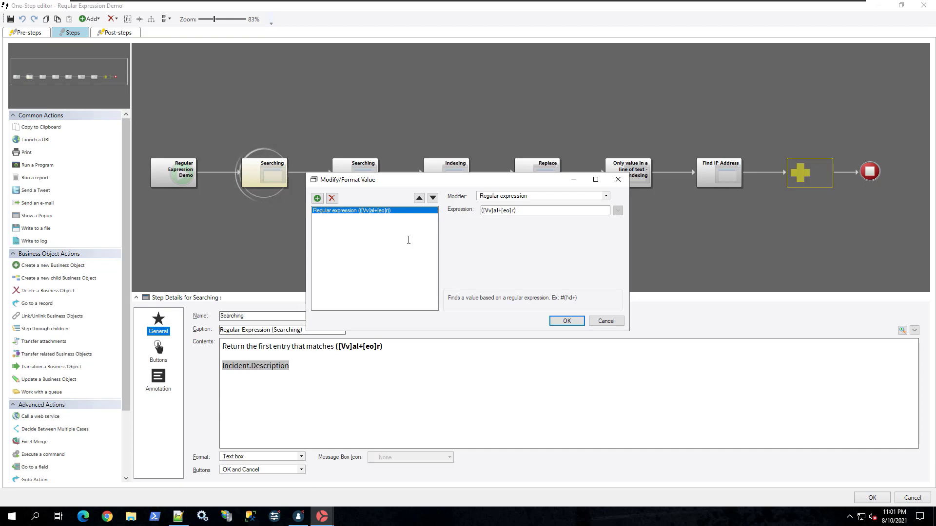
left_click(506, 210)
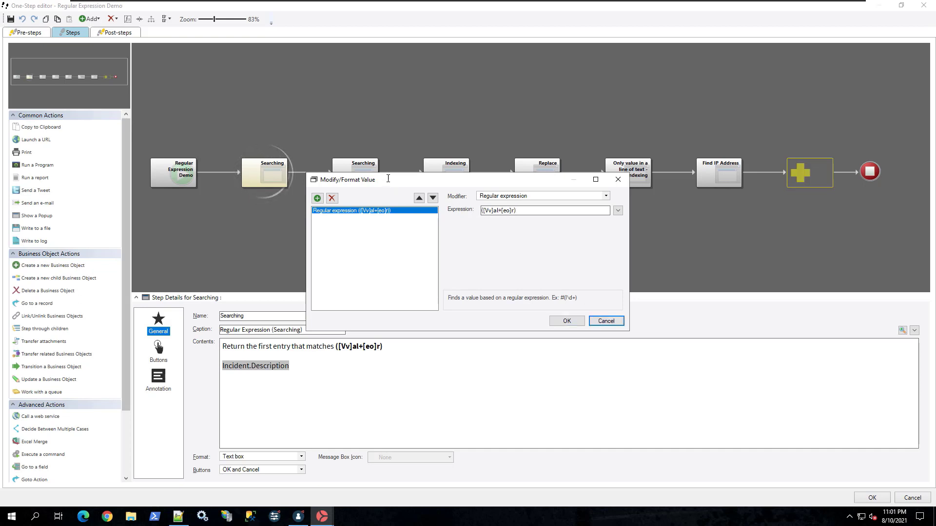
left_click(594, 321)
Examine the Regular expression modifier on the second Searching step's Incident.Description token and cancel the modifier dialog.
left_click(355, 173)
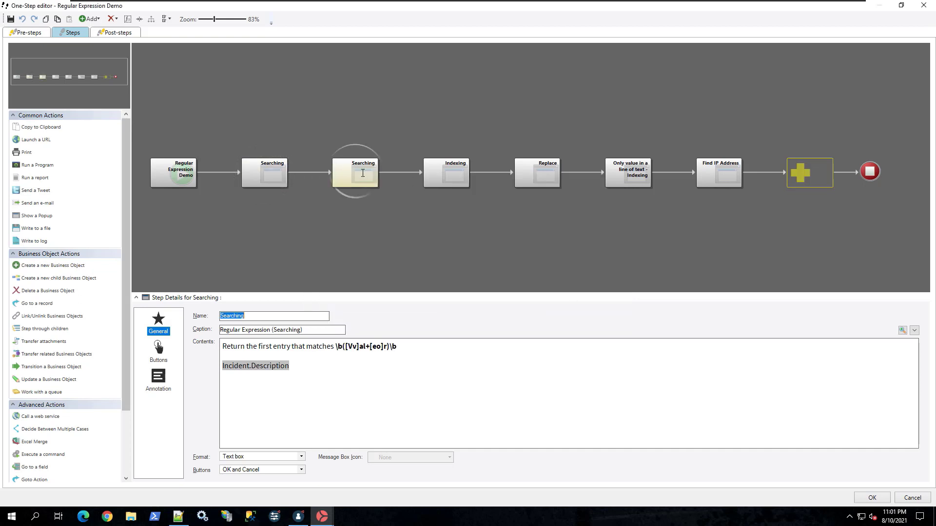
right_click(263, 363)
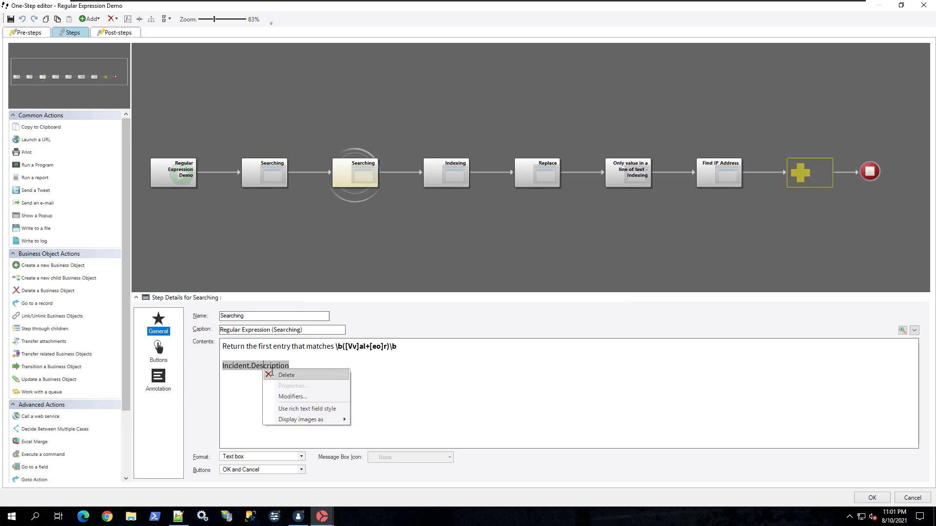
left_click(282, 392)
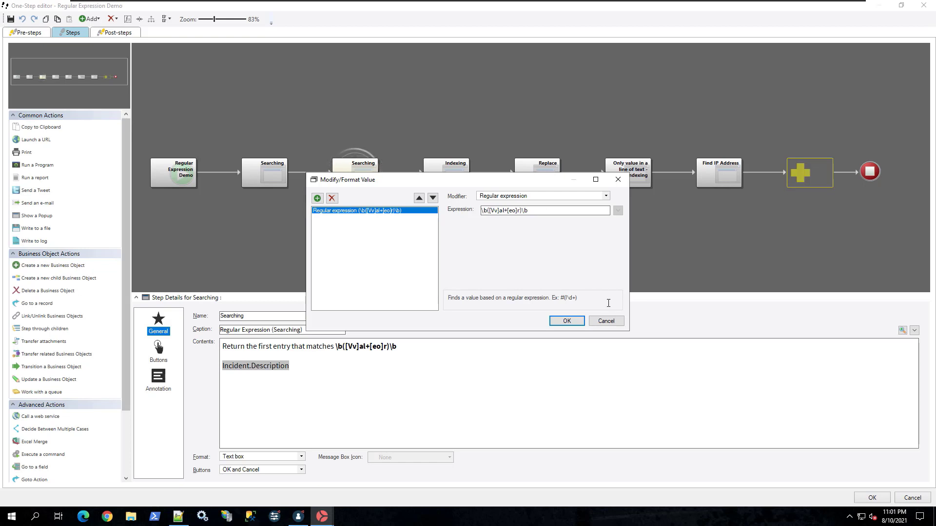
left_click(606, 321)
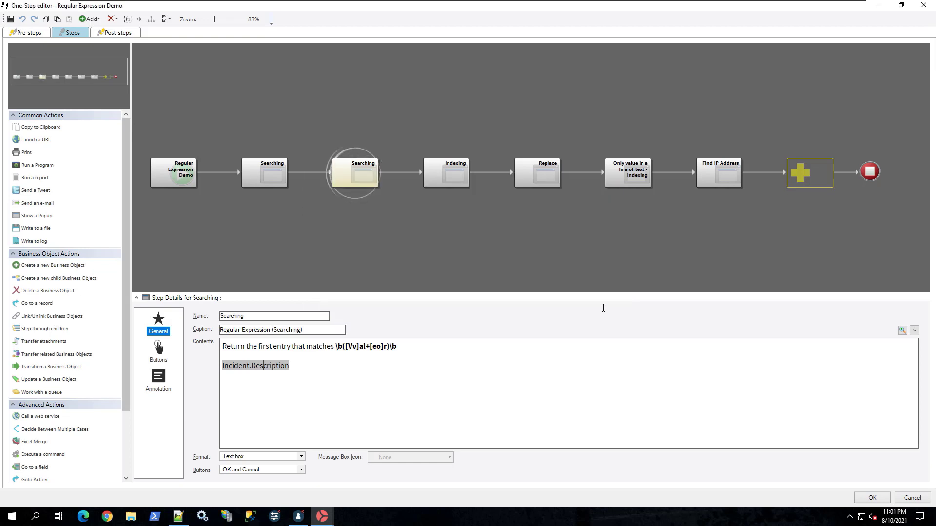
Check the Indexing step's Incident.Description modifier against the available modifier types, keep Regular expression indexing, and cancel the dialog.
left_click(447, 173)
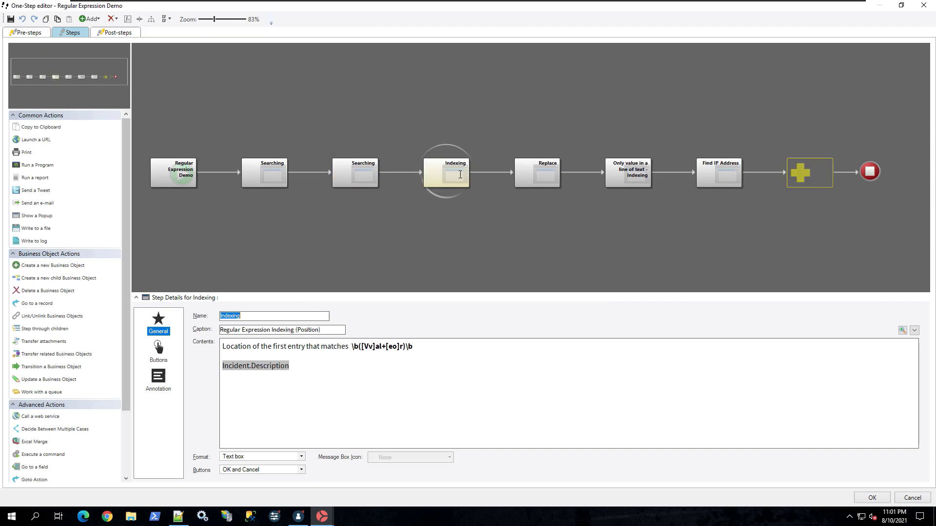
right_click(276, 367)
left_click(304, 393)
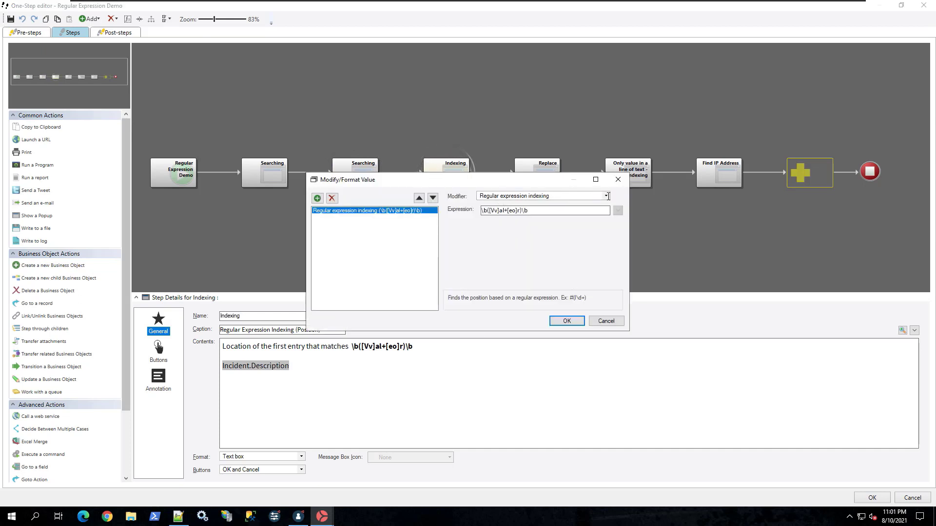
left_click(607, 196)
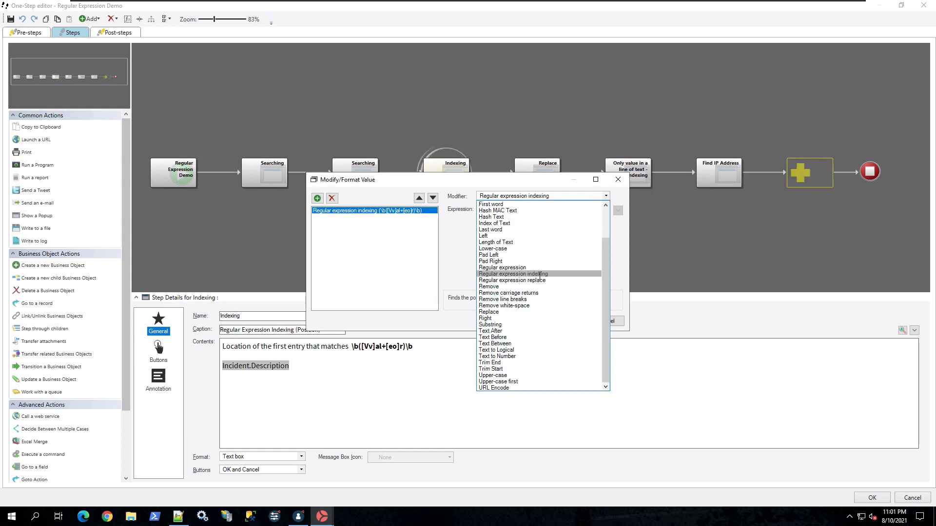
left_click(539, 277)
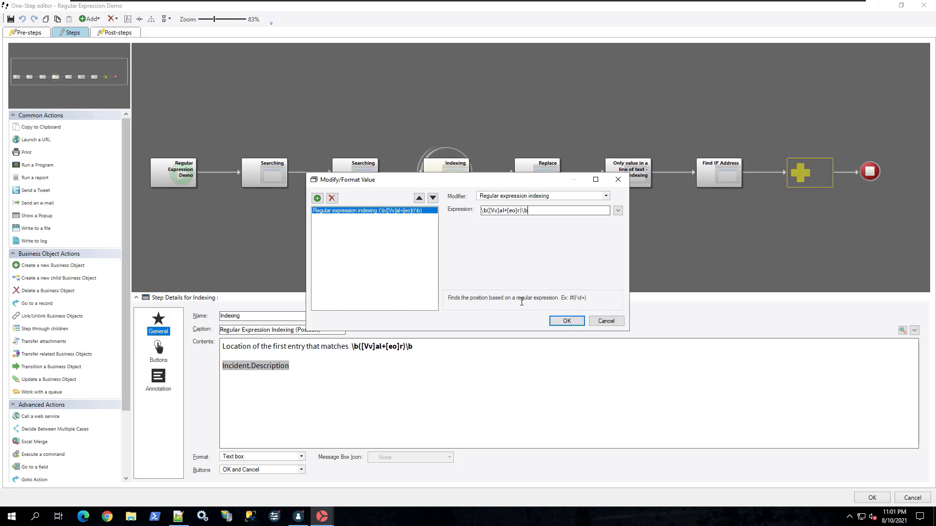
left_click(604, 321)
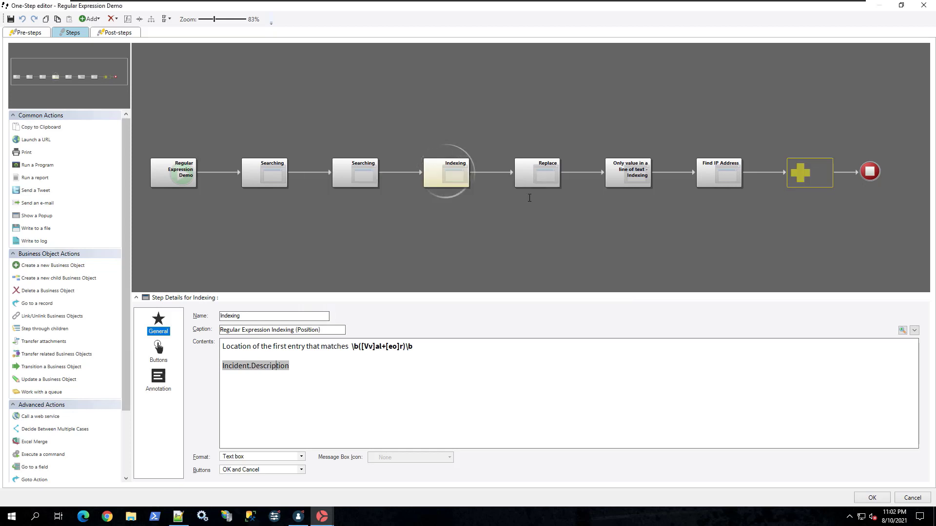
Examine the Replace step's Incident.Description modifier and its expression, keeping Regular expression replace as the modifier type.
left_click(535, 172)
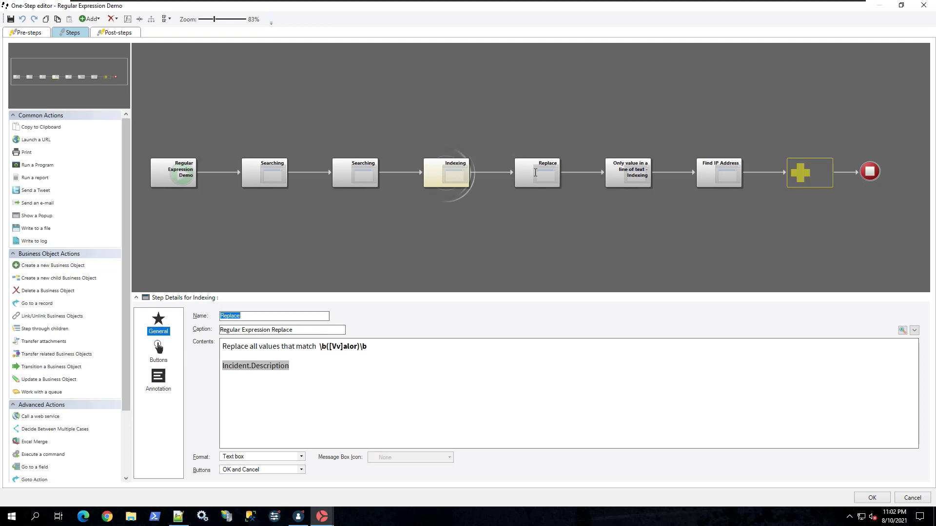
right_click(277, 366)
left_click(306, 396)
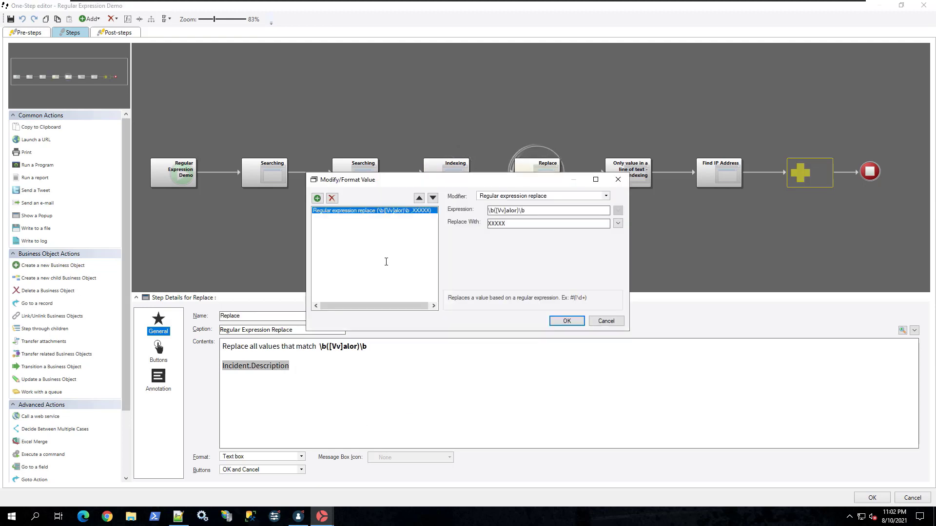
left_click(606, 196)
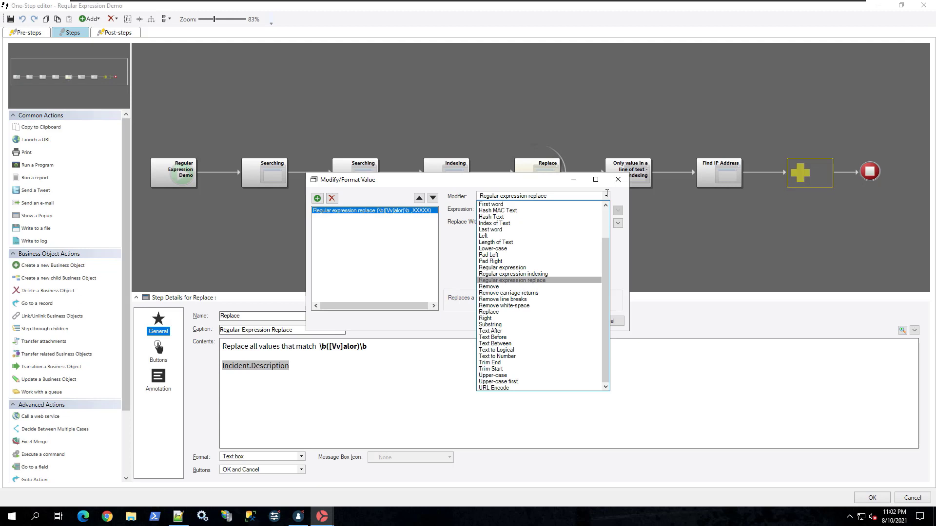
left_click(530, 281)
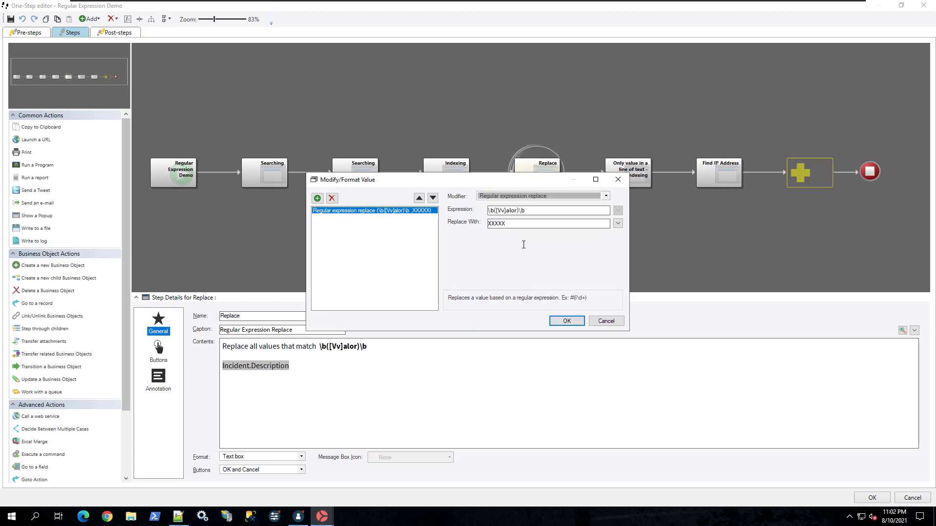
left_click(530, 211)
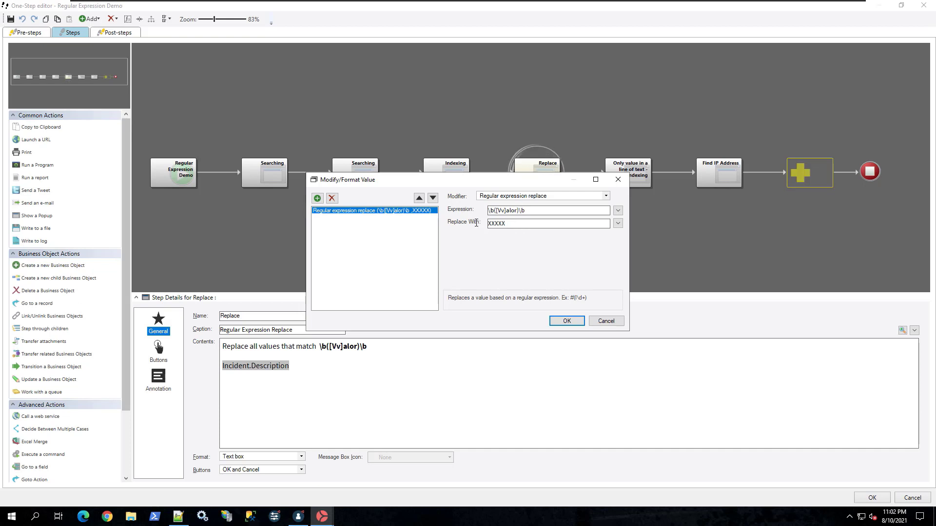
Browse the fields, functions and stored values available for Replace With, and close the modifier dialog without changes.
left_click(619, 224)
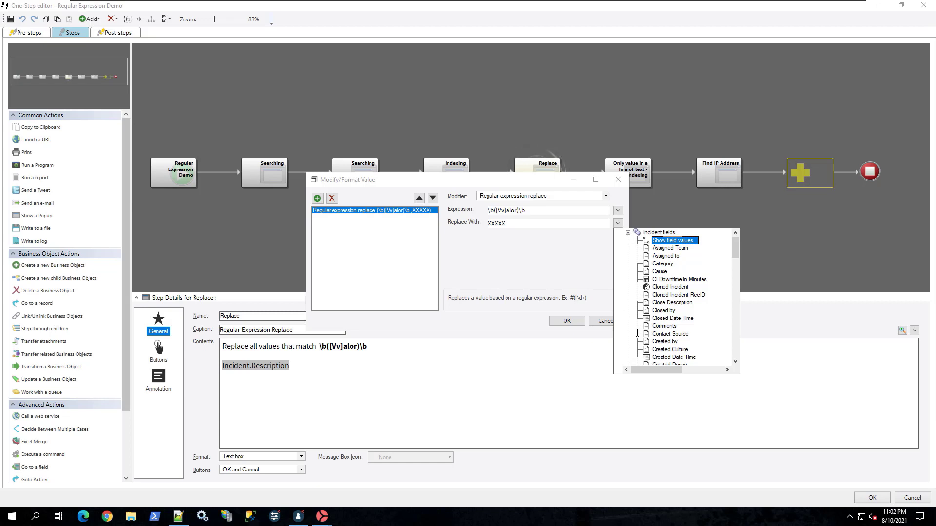
left_click_drag(735, 244, 735, 353)
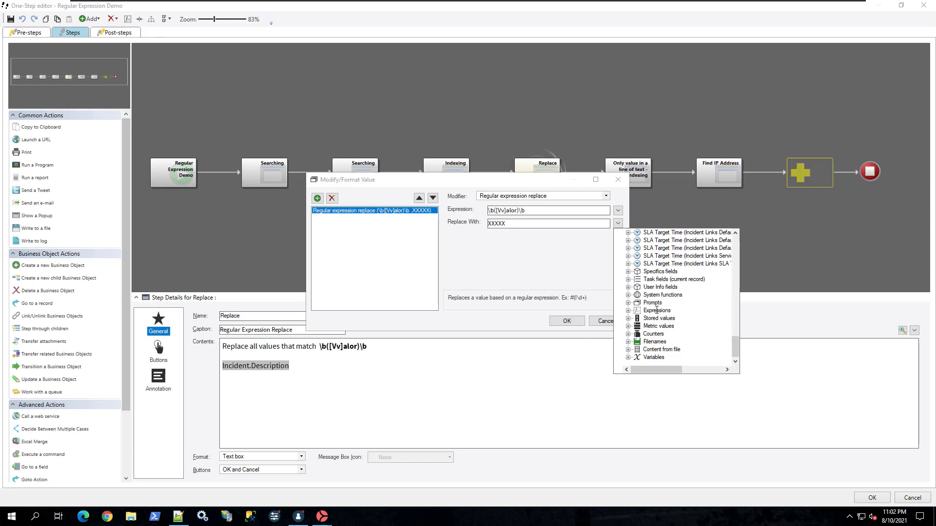
left_click(618, 180)
left_click(618, 180)
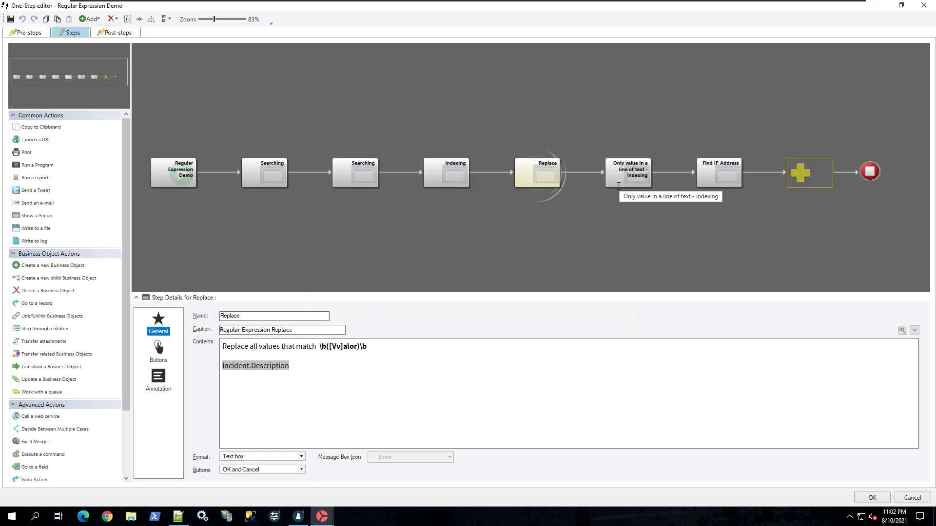
Examine the modifier and expression on the whole-line Indexing step's Incident.Description token and cancel the dialog.
left_click(619, 183)
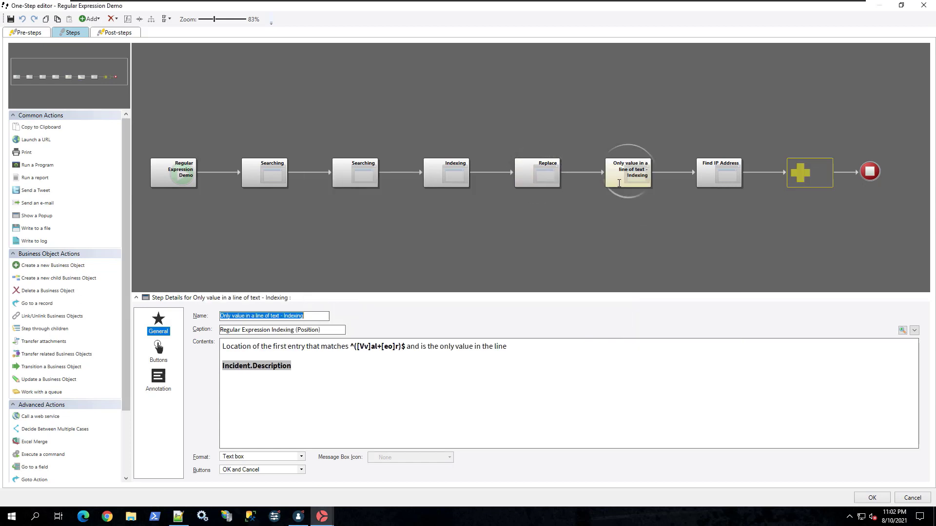
right_click(248, 363)
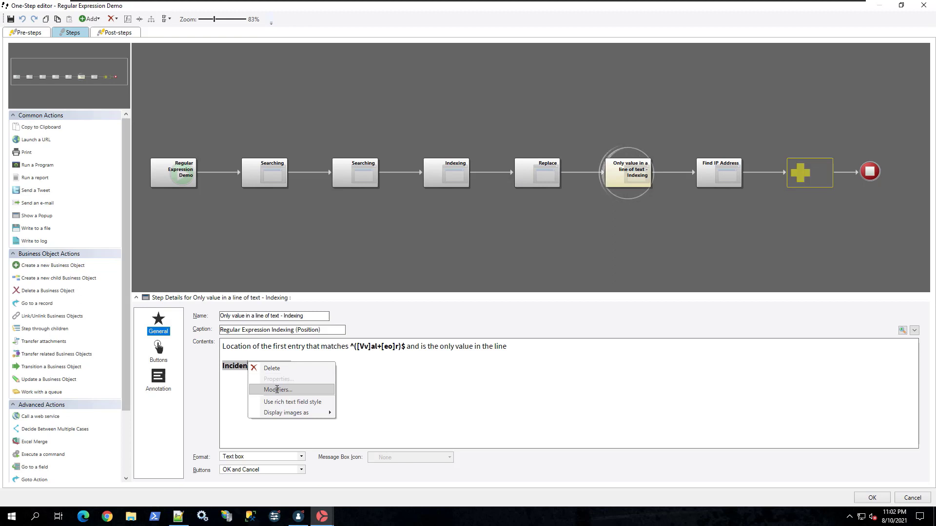
left_click(277, 388)
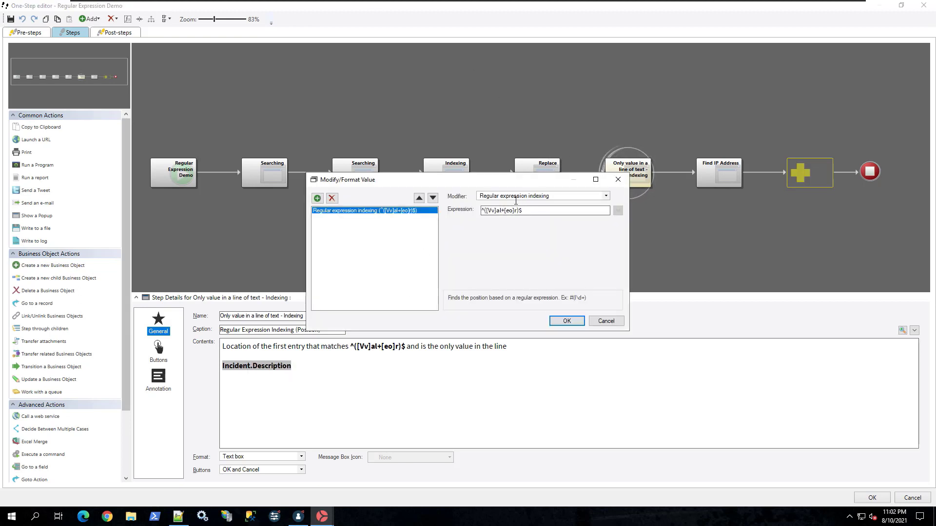
left_click(606, 321)
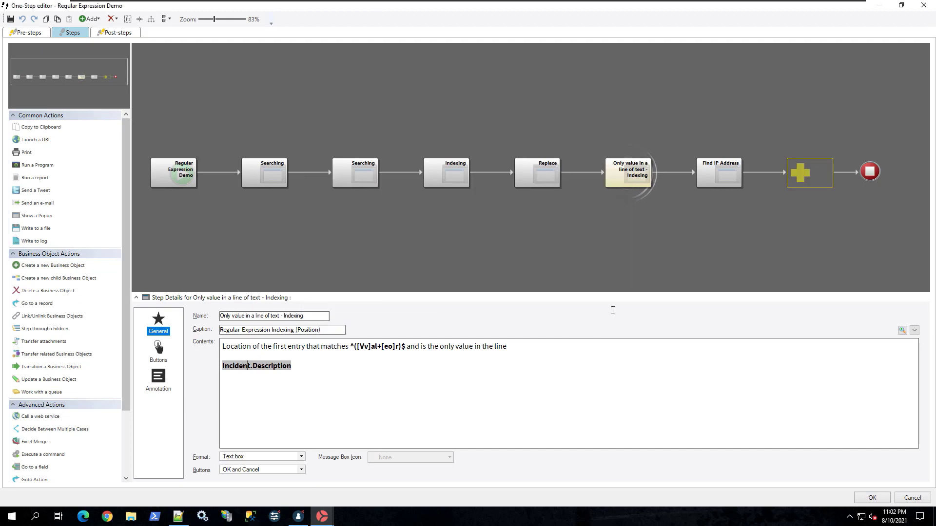
Examine the Regular expression modifier on the Find IP Address step's Incident.Description token and cancel the dialog.
left_click(712, 177)
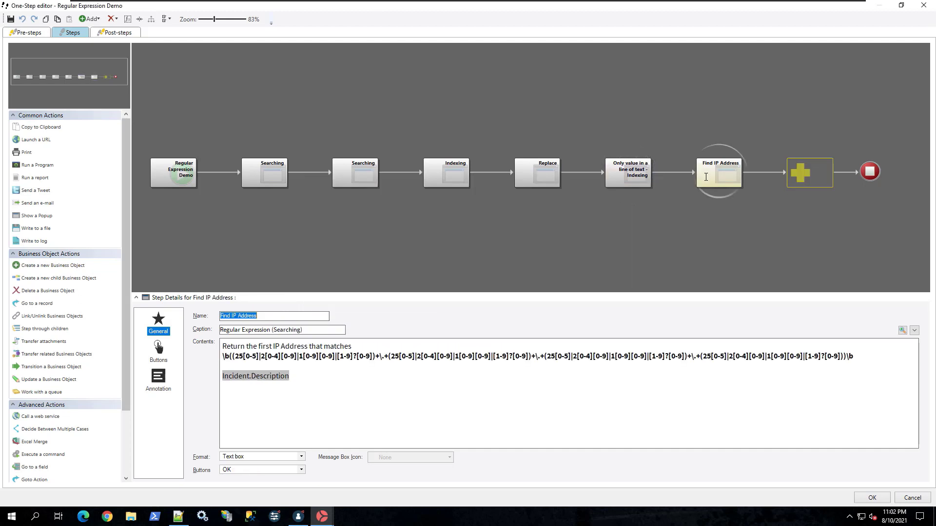
right_click(272, 378)
left_click(295, 404)
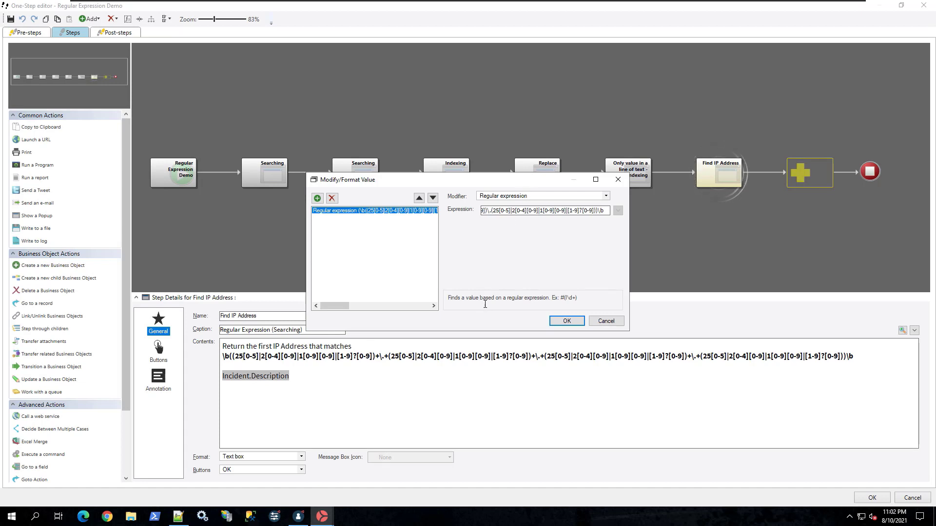
left_click(606, 321)
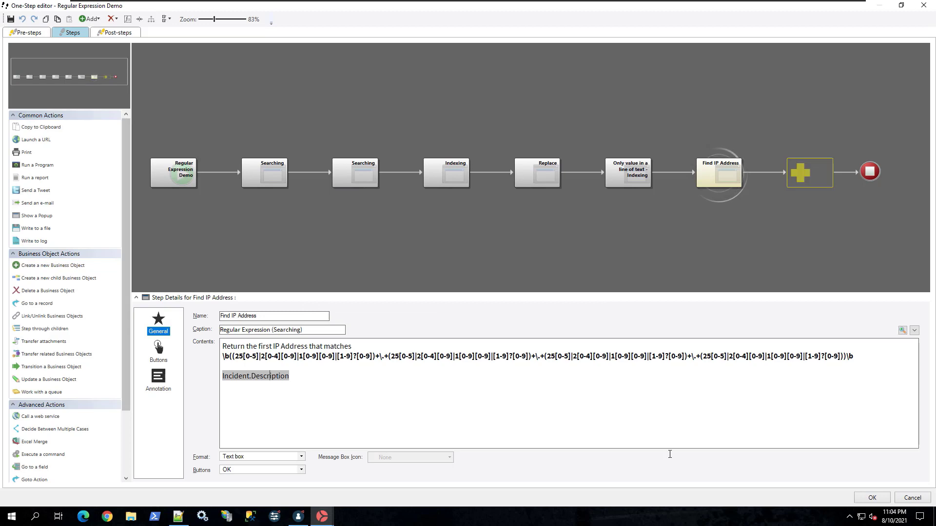